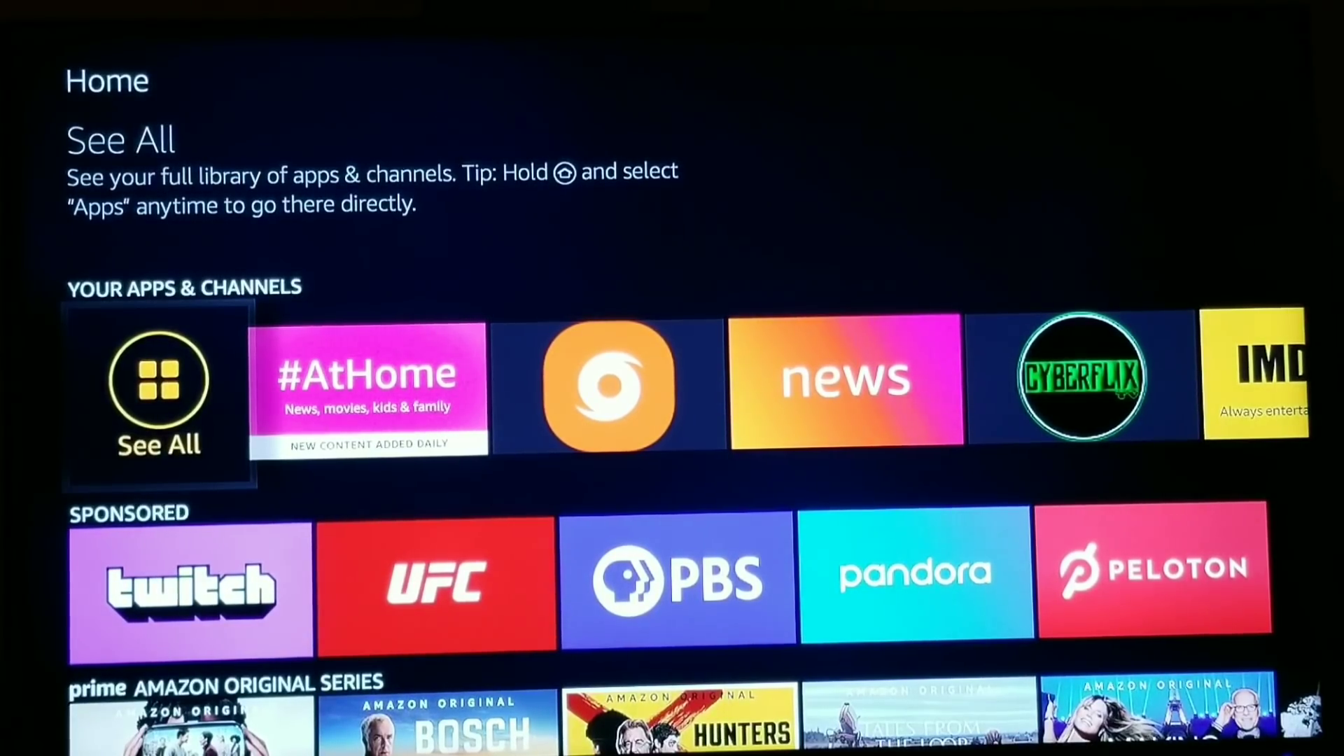
# - Select See All on the Home row to bring up the full Your Apps & Channels library
pyautogui.press('Return')
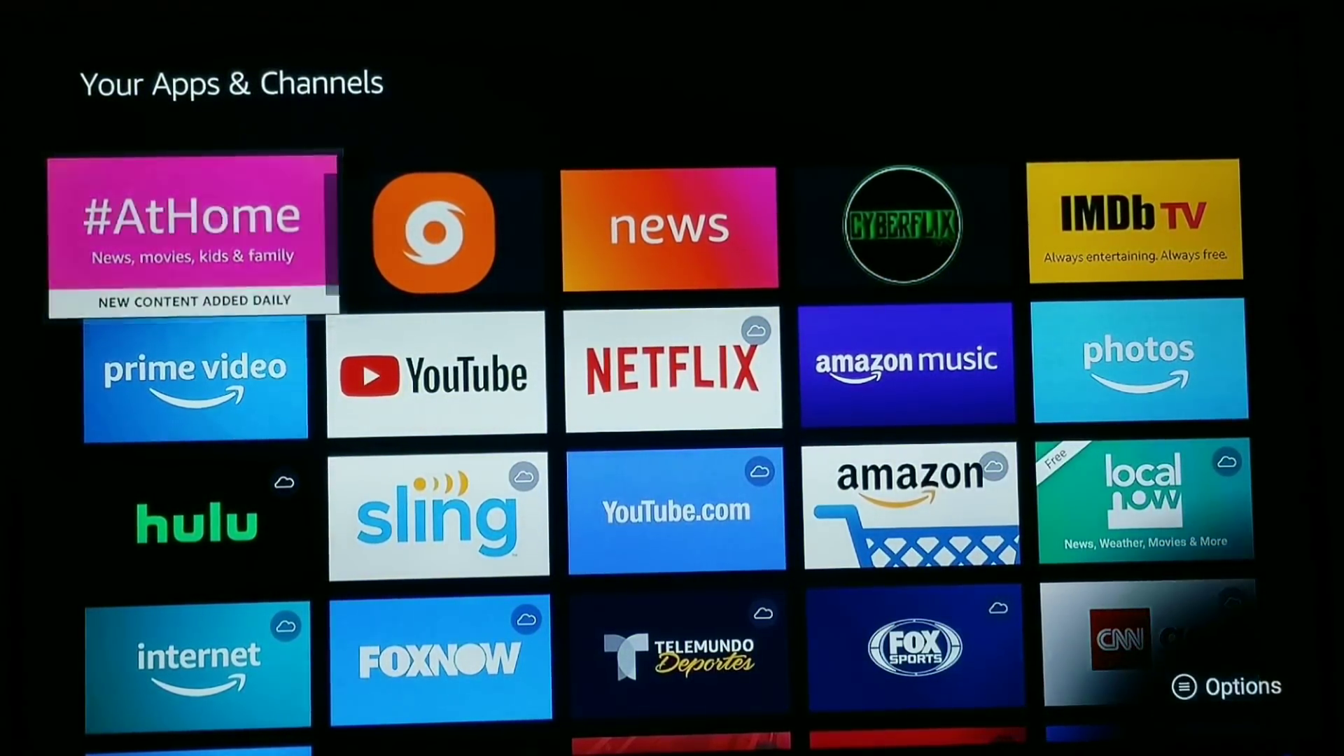
# - Browse down past Hallmark Channel, USA and the screen-mirroring app, then move right onto NBC News
pyautogui.press('Down')
pyautogui.press('Down')
pyautogui.press('Down')
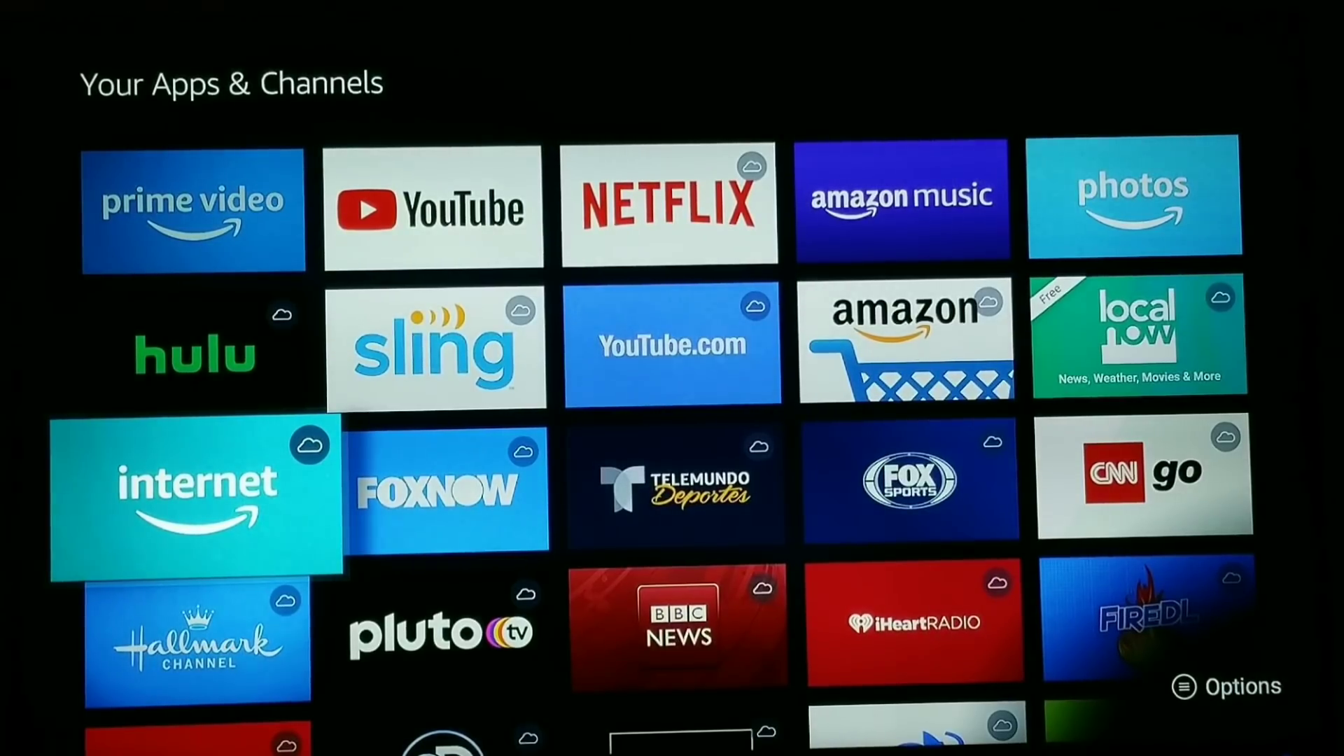
pyautogui.press('Down')
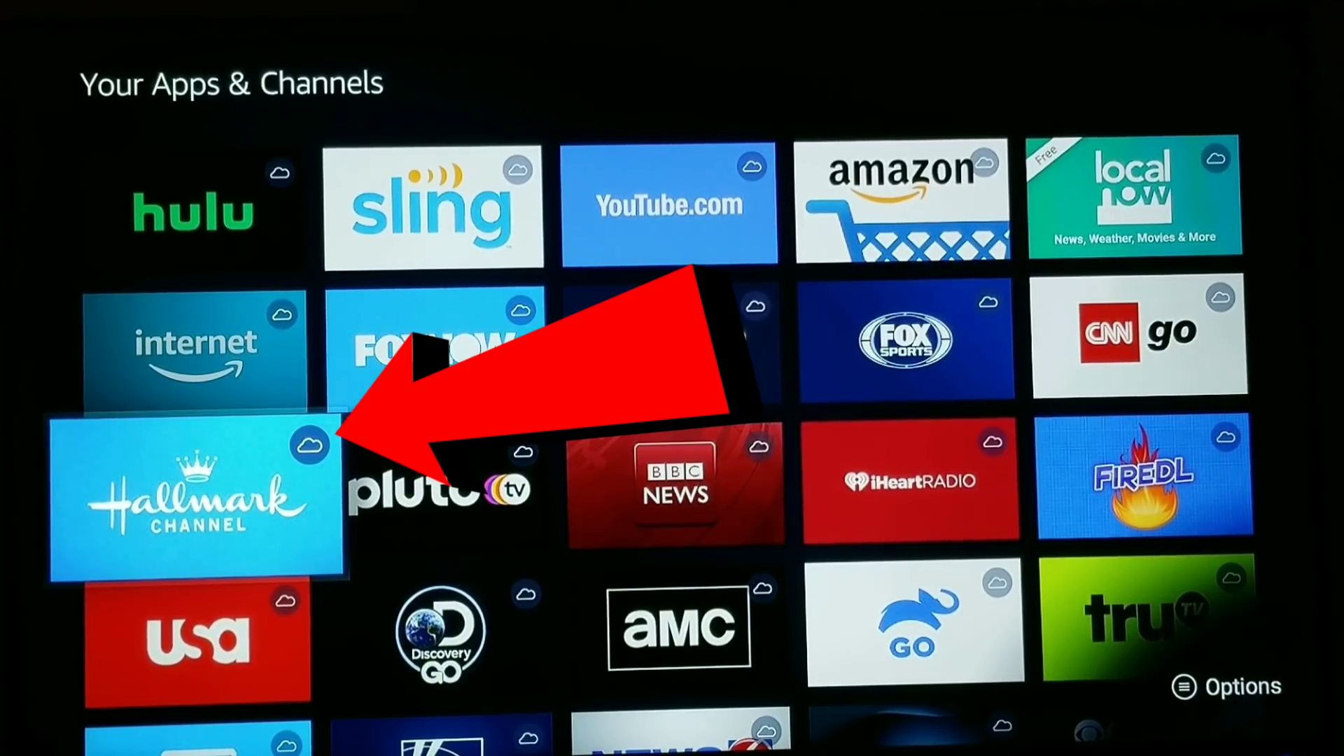
pyautogui.press('Down')
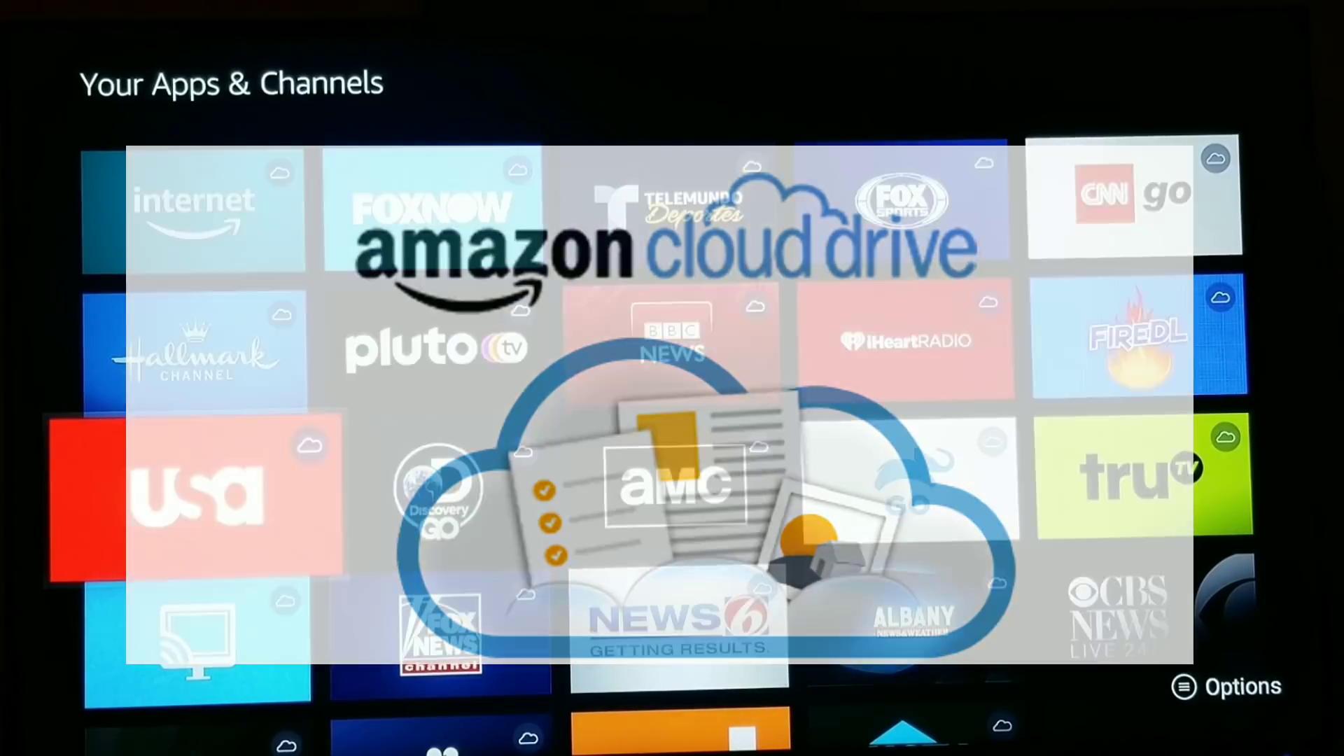
pyautogui.press('Down')
pyautogui.press('Down')
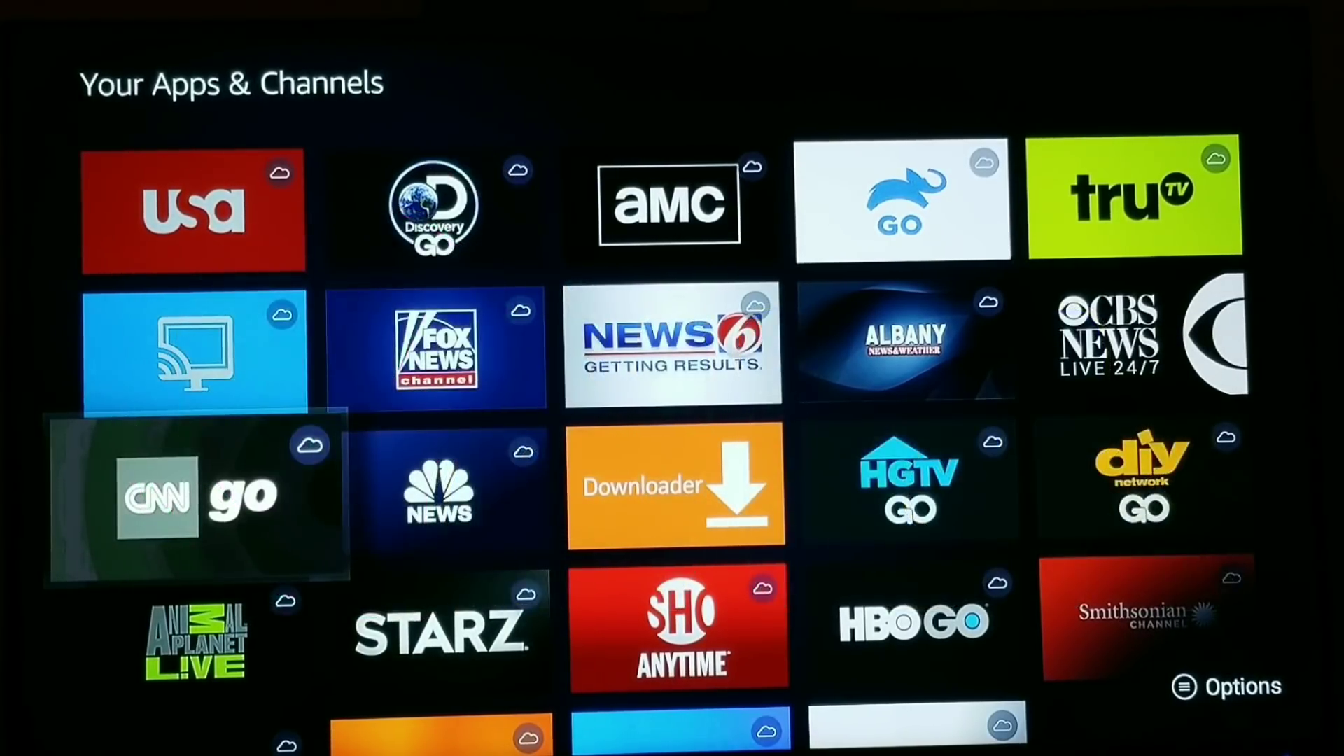
pyautogui.press('Right')
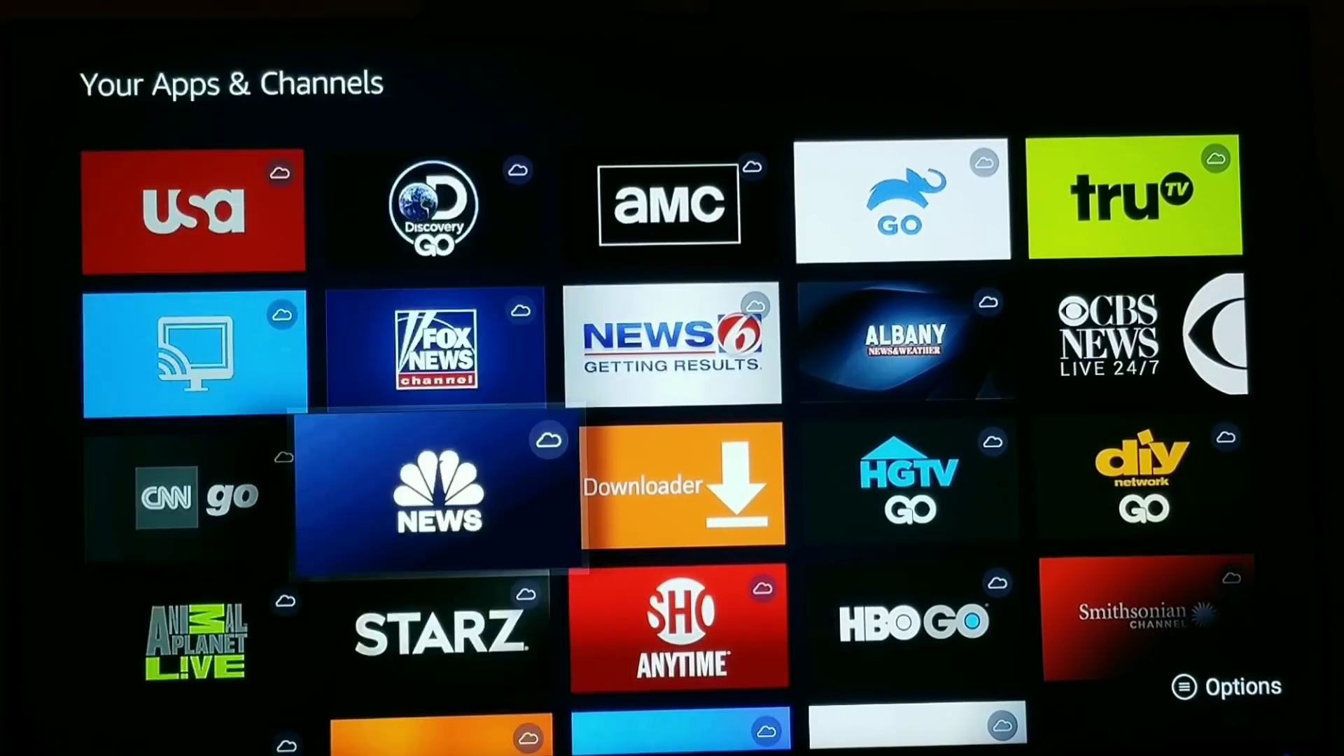
# - Bring up the NBC News options, look through them and close without removing the app
pyautogui.press('Menu')
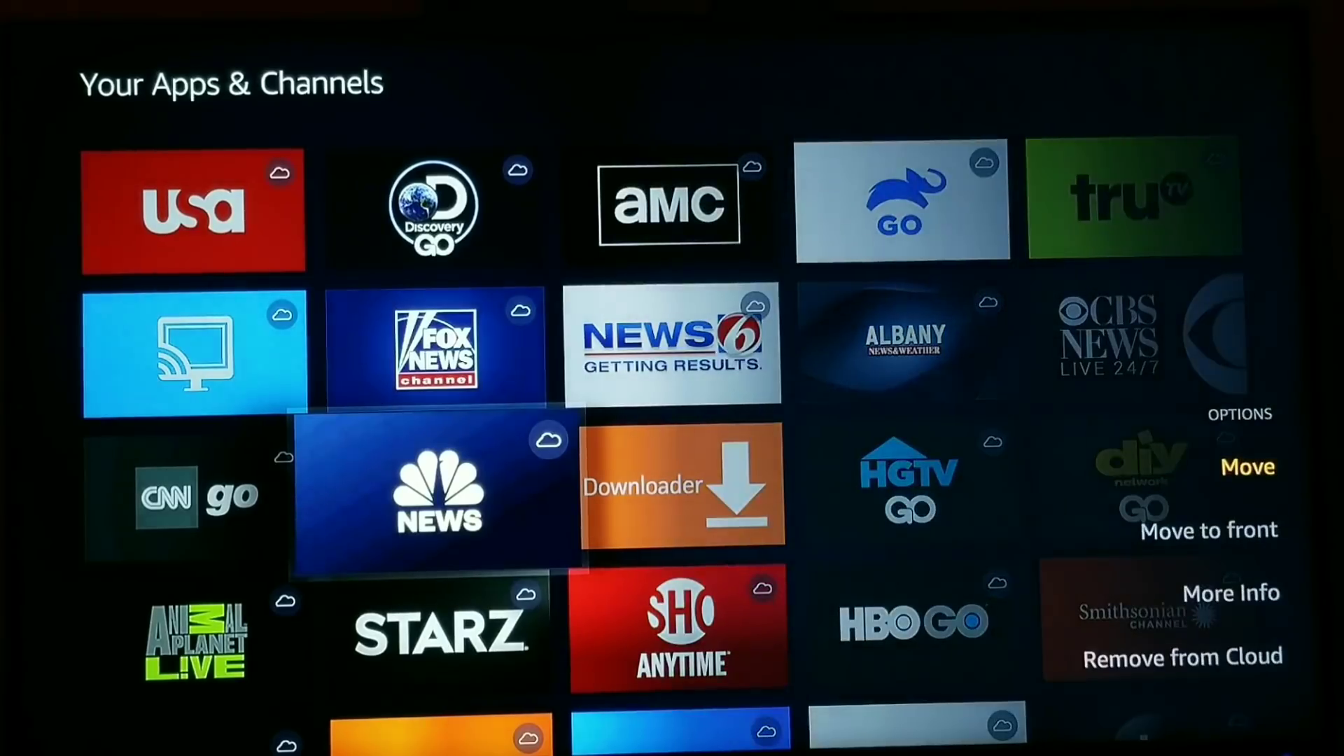
pyautogui.press('Down')
pyautogui.press('Down')
pyautogui.press('Down')
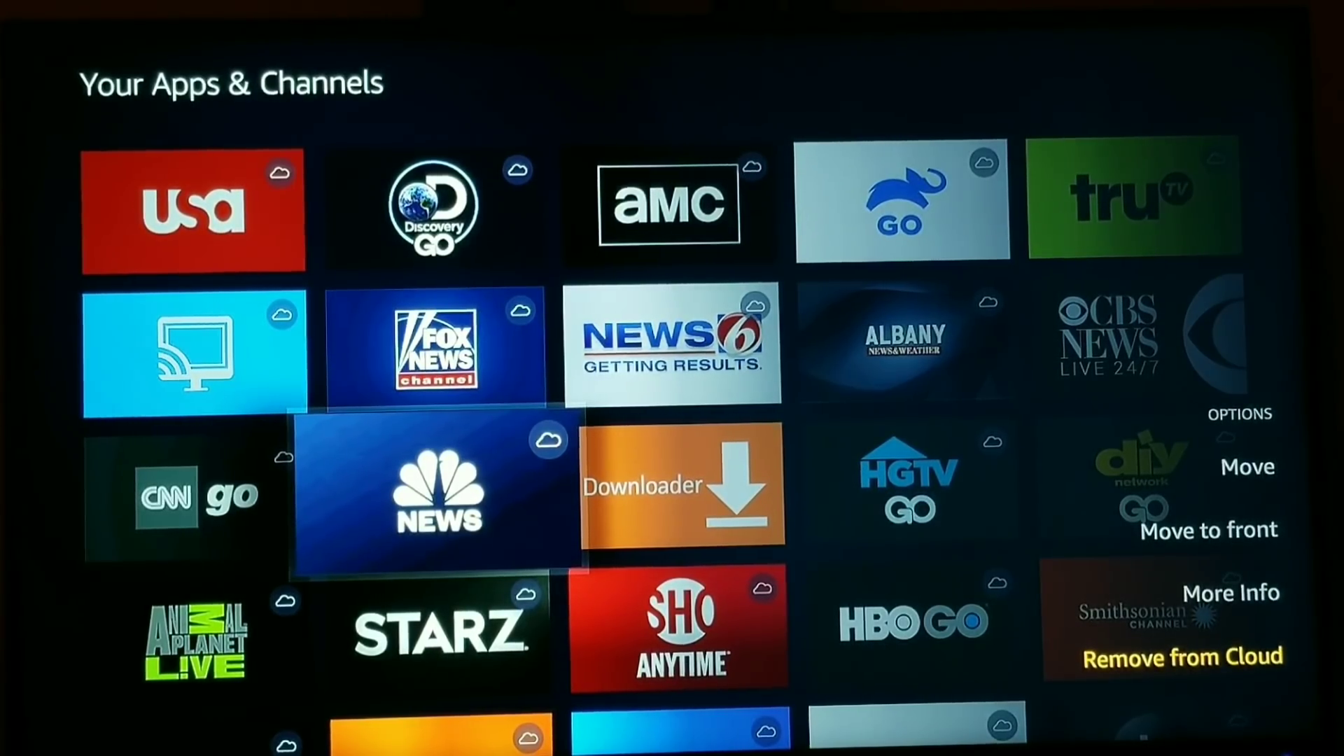
pyautogui.press('Escape')
# - Browse down past STARZ and CRACKLE, then head back up toward the top rows and Sling
pyautogui.press('Down')
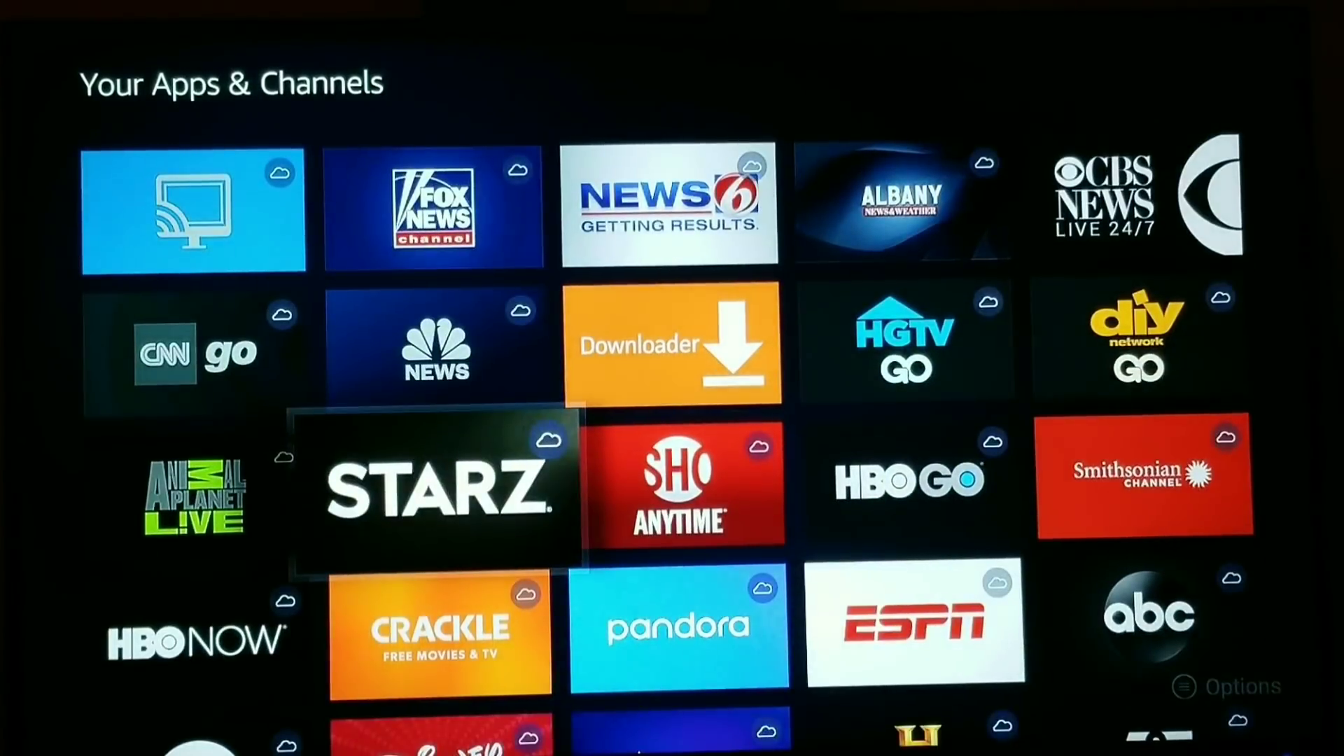
pyautogui.press('Down')
pyautogui.press('Down')
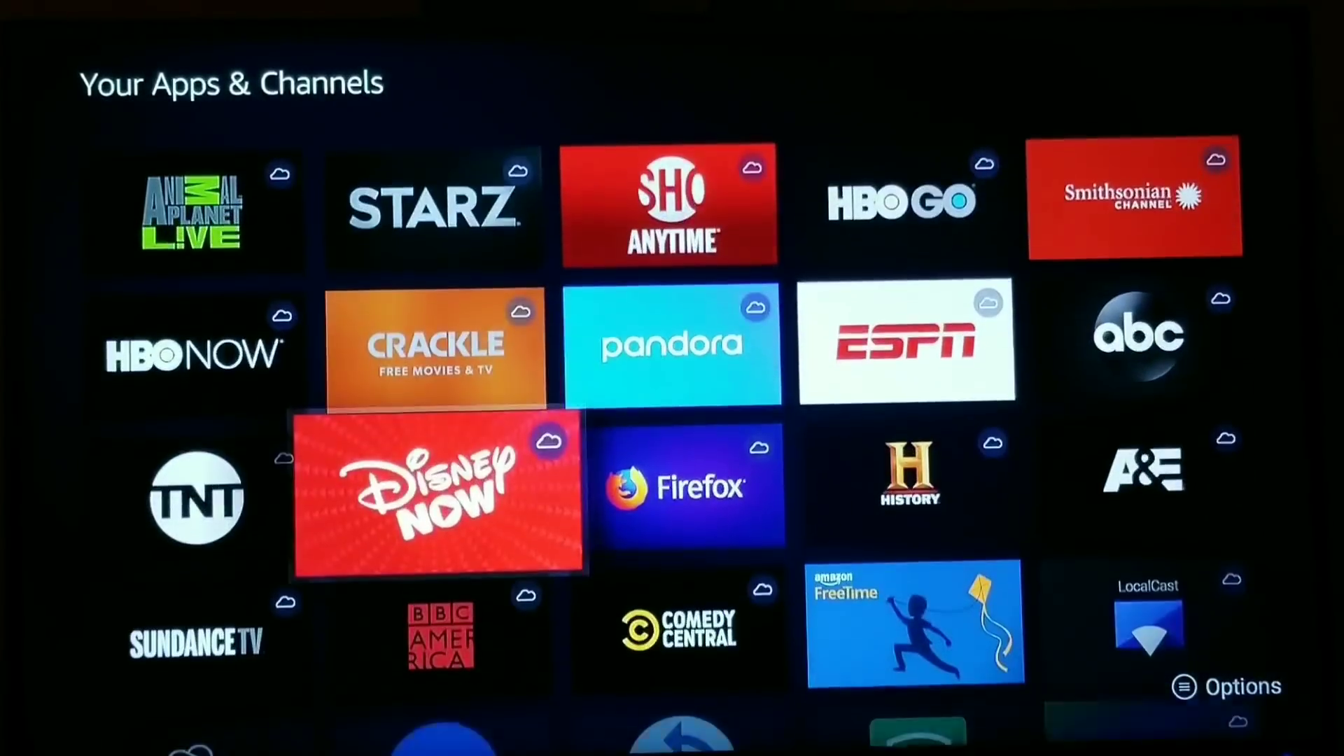
pyautogui.press('Up')
pyautogui.press('Up')
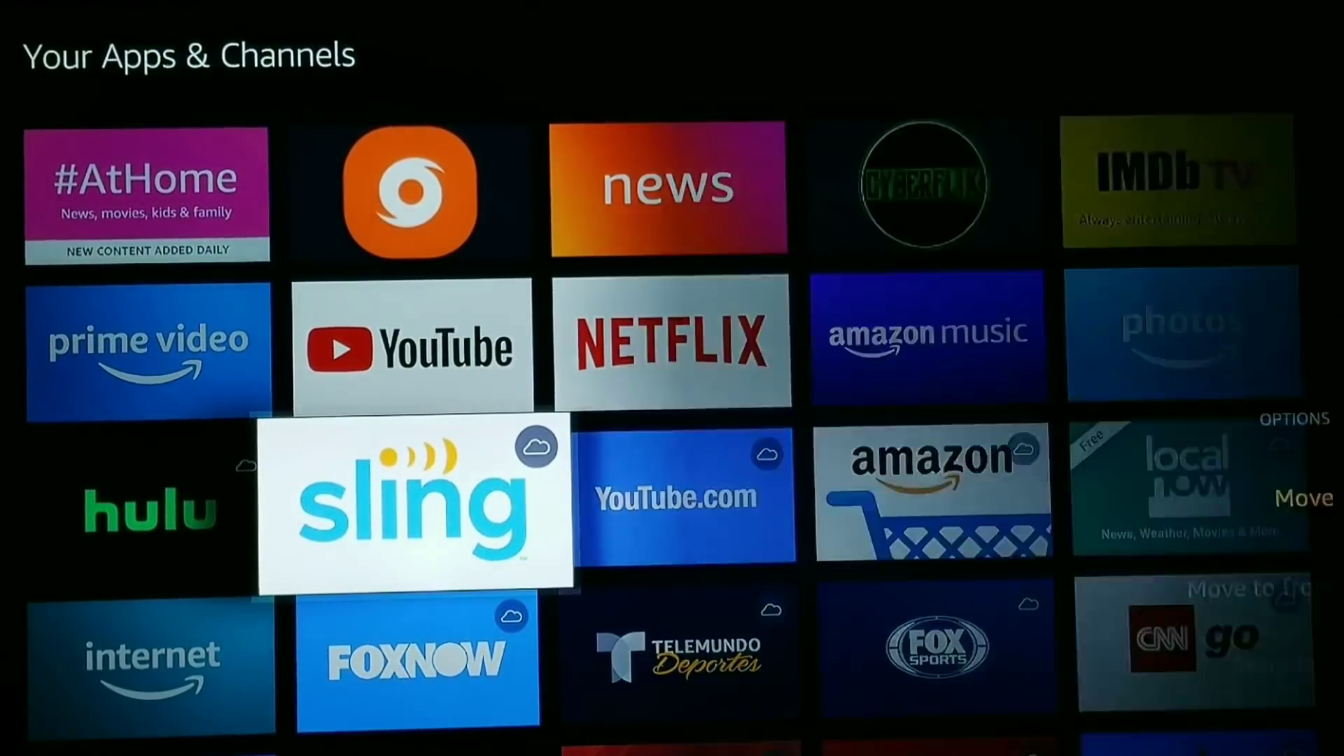
# - Choose Remove from Cloud for Sling TV and confirm it in the Are you sure? dialog
pyautogui.press('Down')
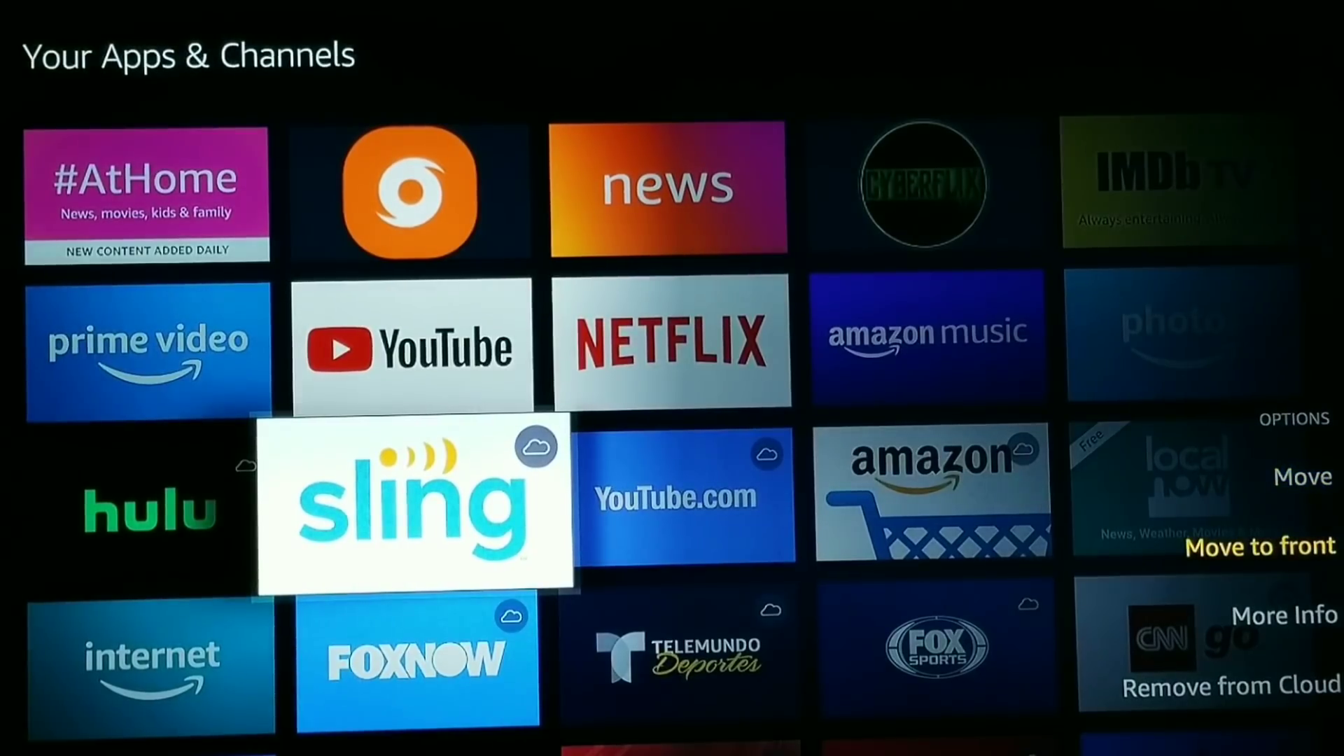
pyautogui.press('Down')
pyautogui.press('Down')
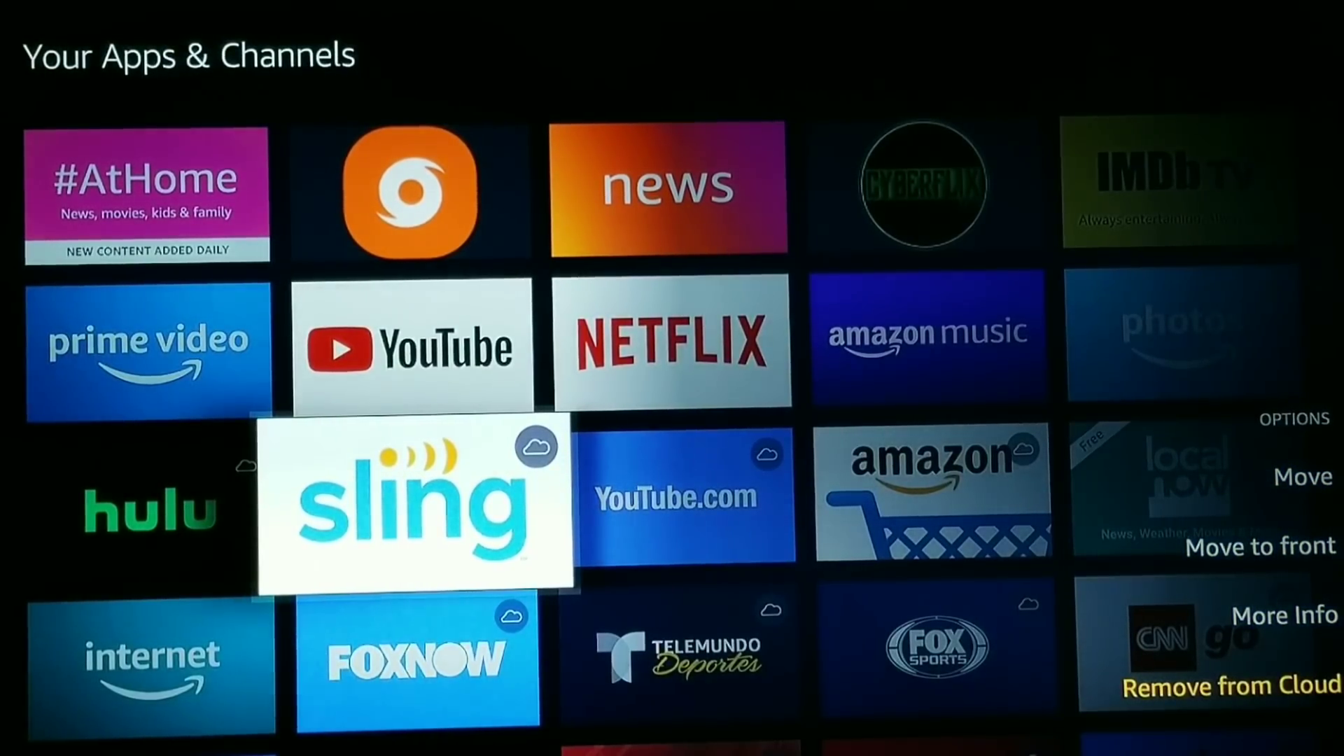
pyautogui.press('Return')
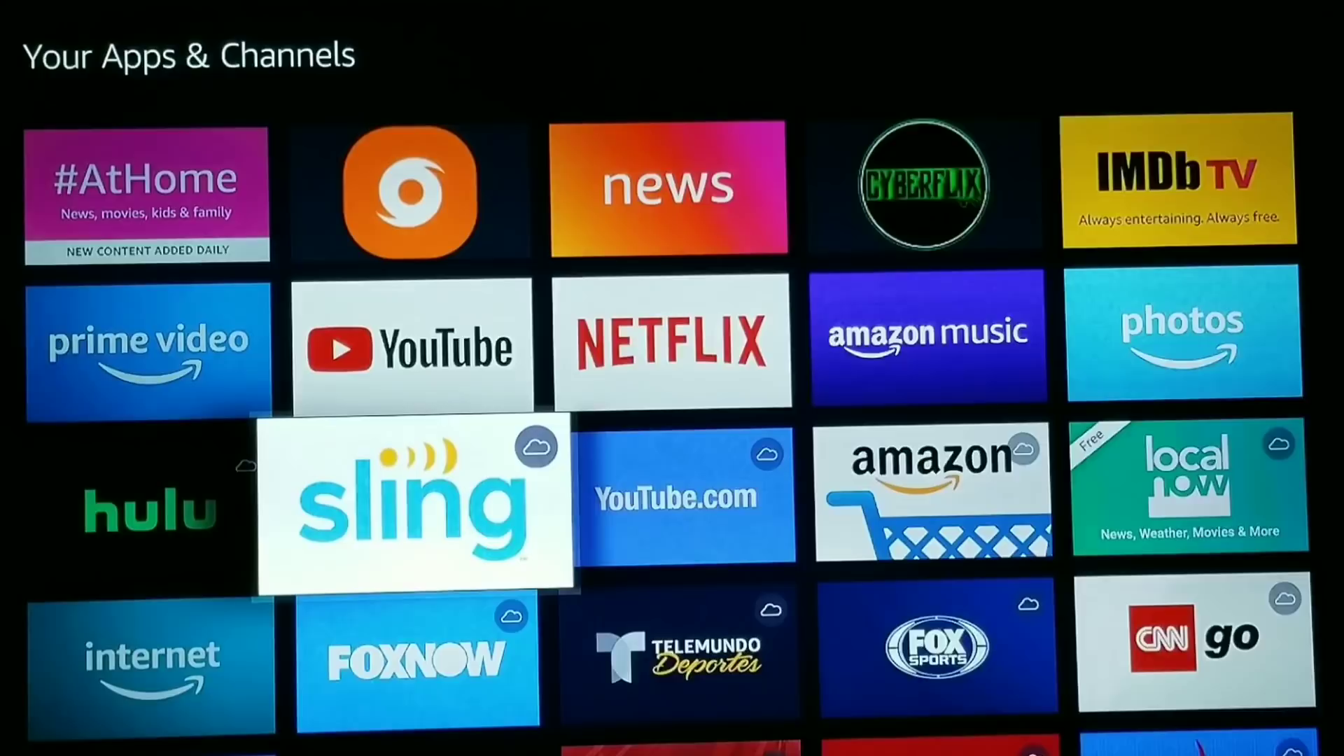
pyautogui.press('Down')
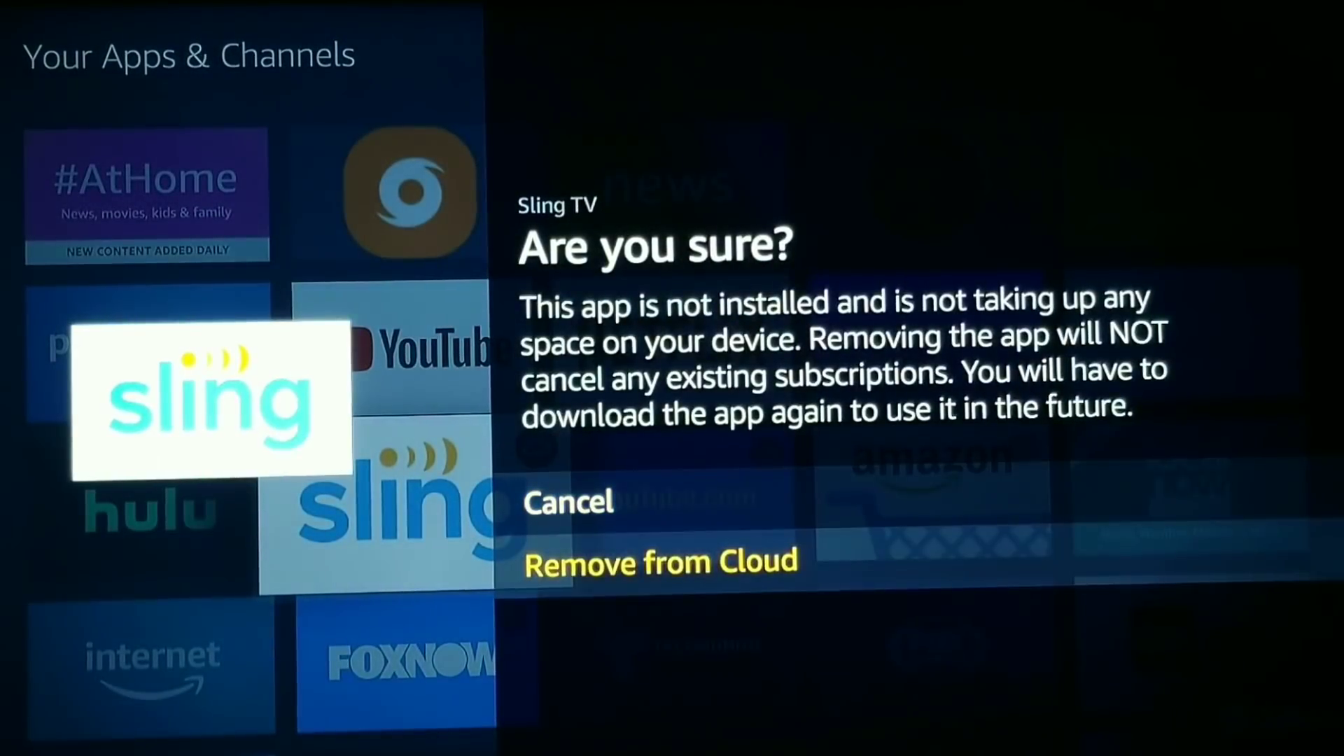
pyautogui.press('Return')
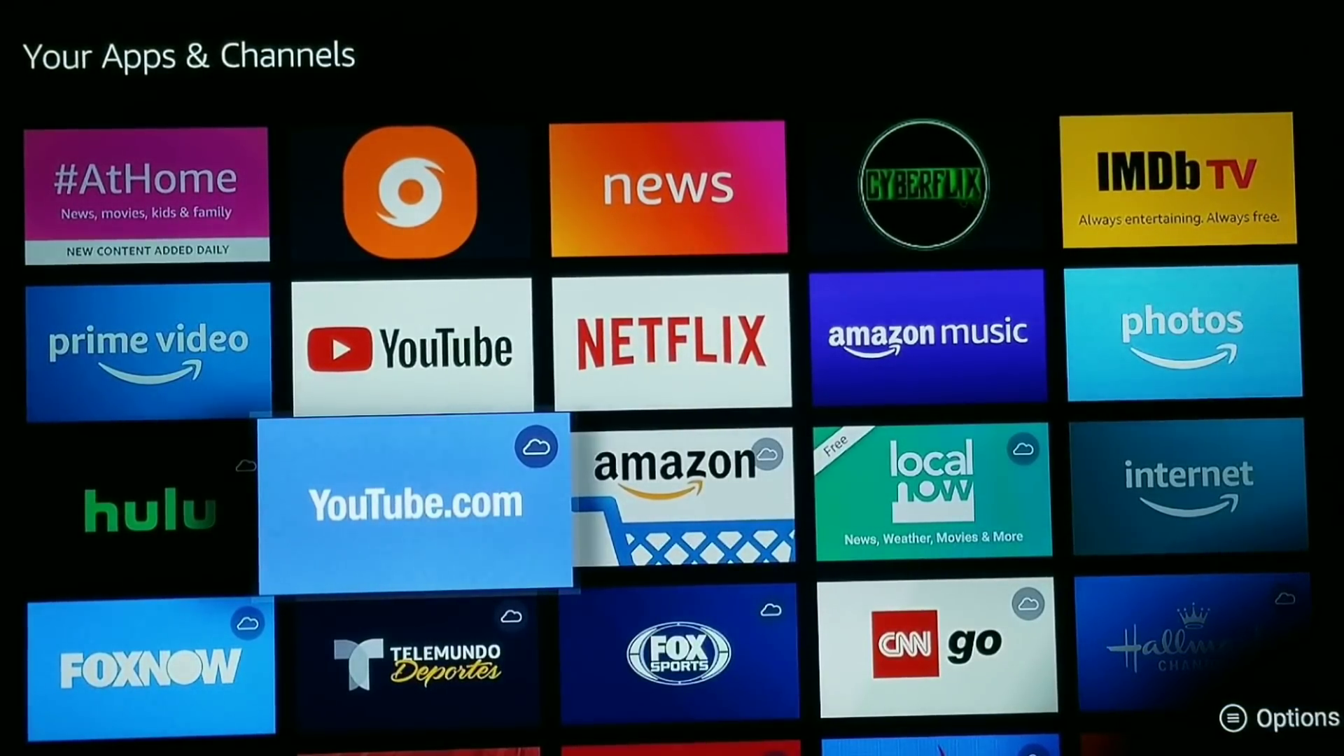
pyautogui.press('Right')
pyautogui.press('Right')
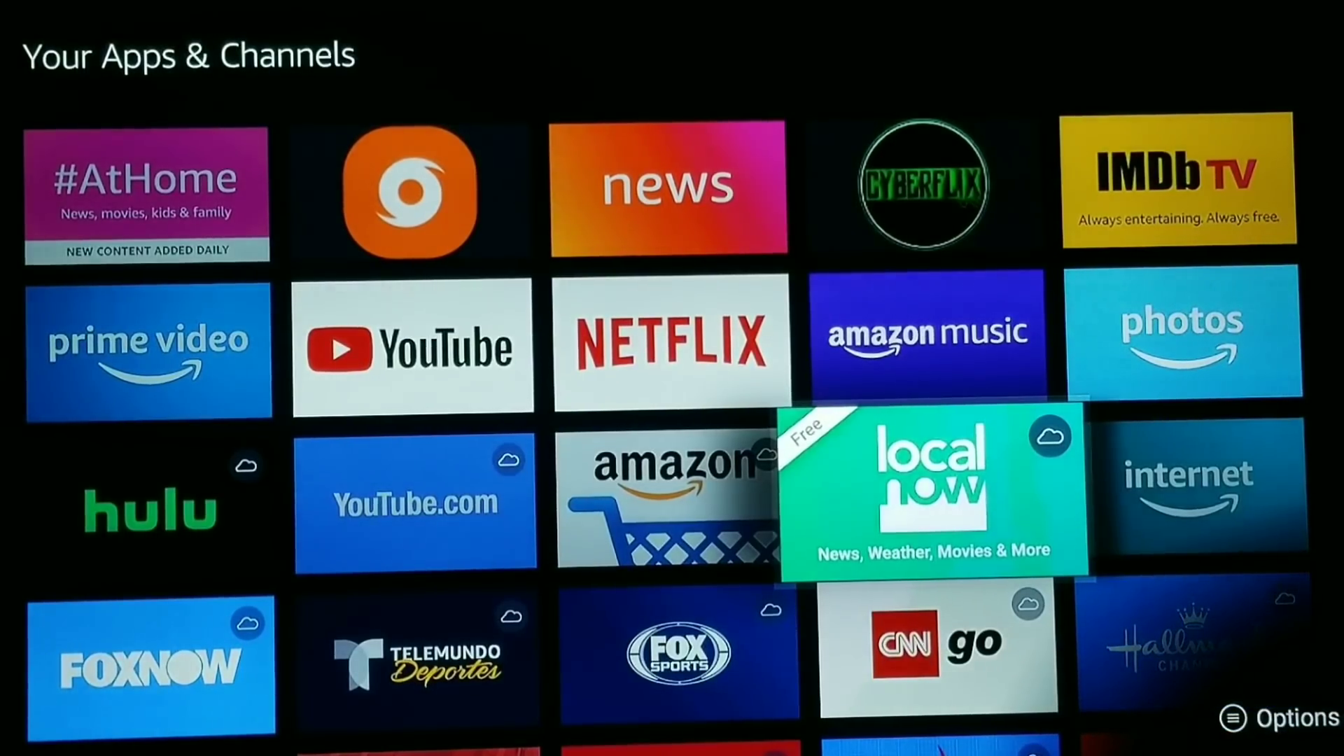
# - Browse down past CNN go, truTV and App Info Manager, then leave the library for the home screen
pyautogui.press('Down')
pyautogui.press('Down')
pyautogui.press('Down')
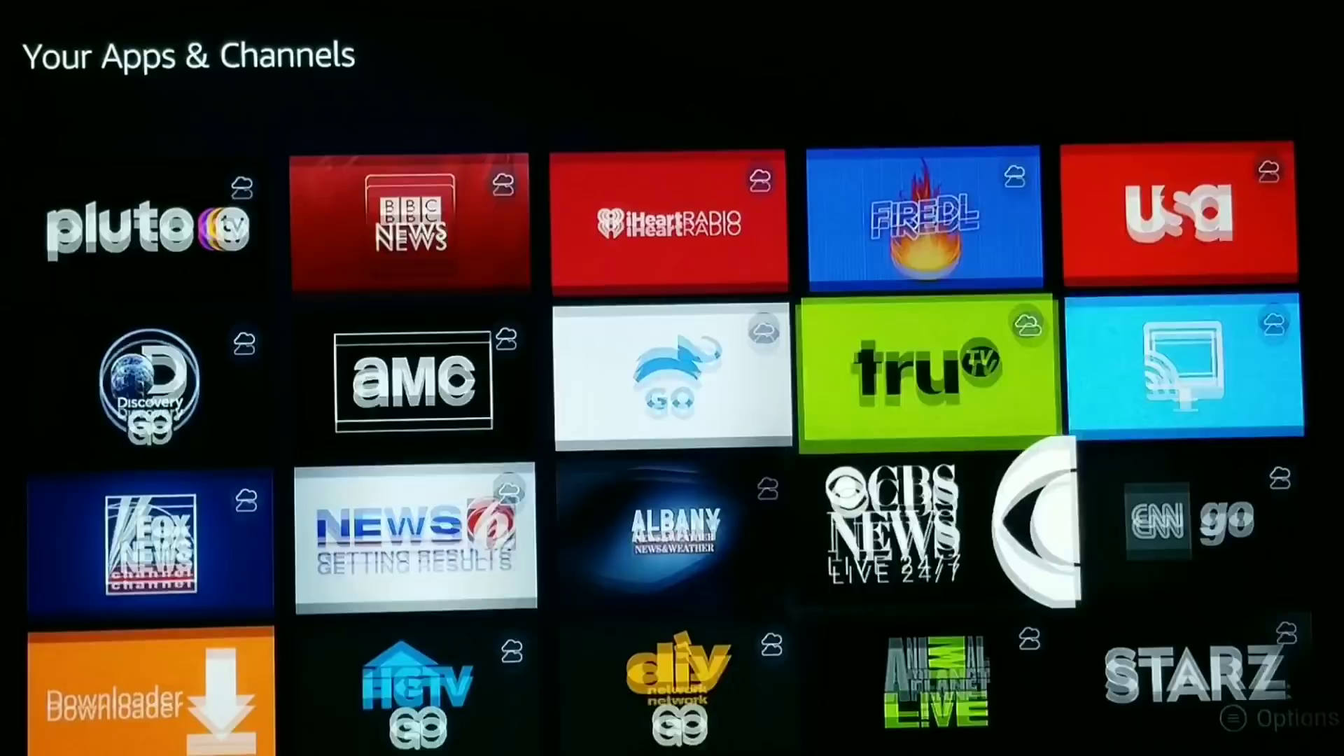
pyautogui.press('Down')
pyautogui.press('Down')
pyautogui.press('Down')
pyautogui.press('Down')
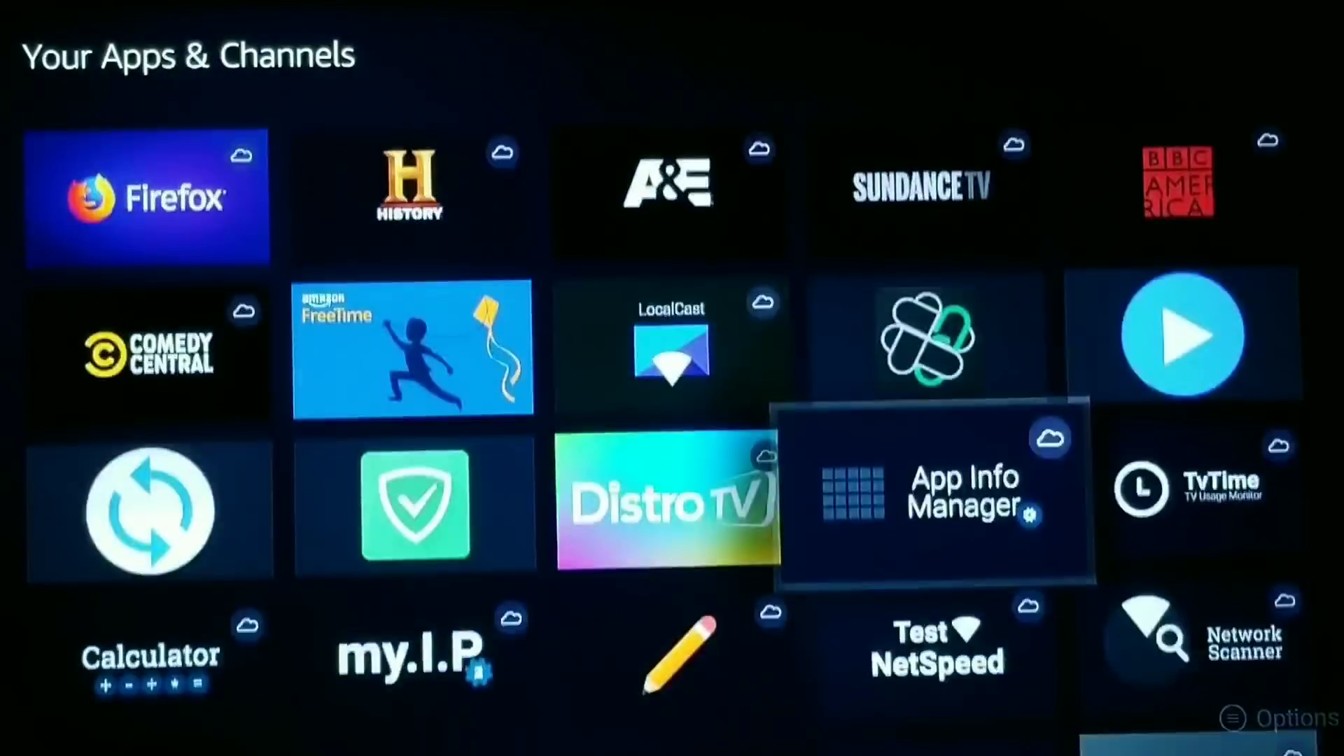
pyautogui.press('Down')
pyautogui.press('Down')
pyautogui.press('Down')
pyautogui.press('Down')
pyautogui.press('Down')
pyautogui.press('Down')
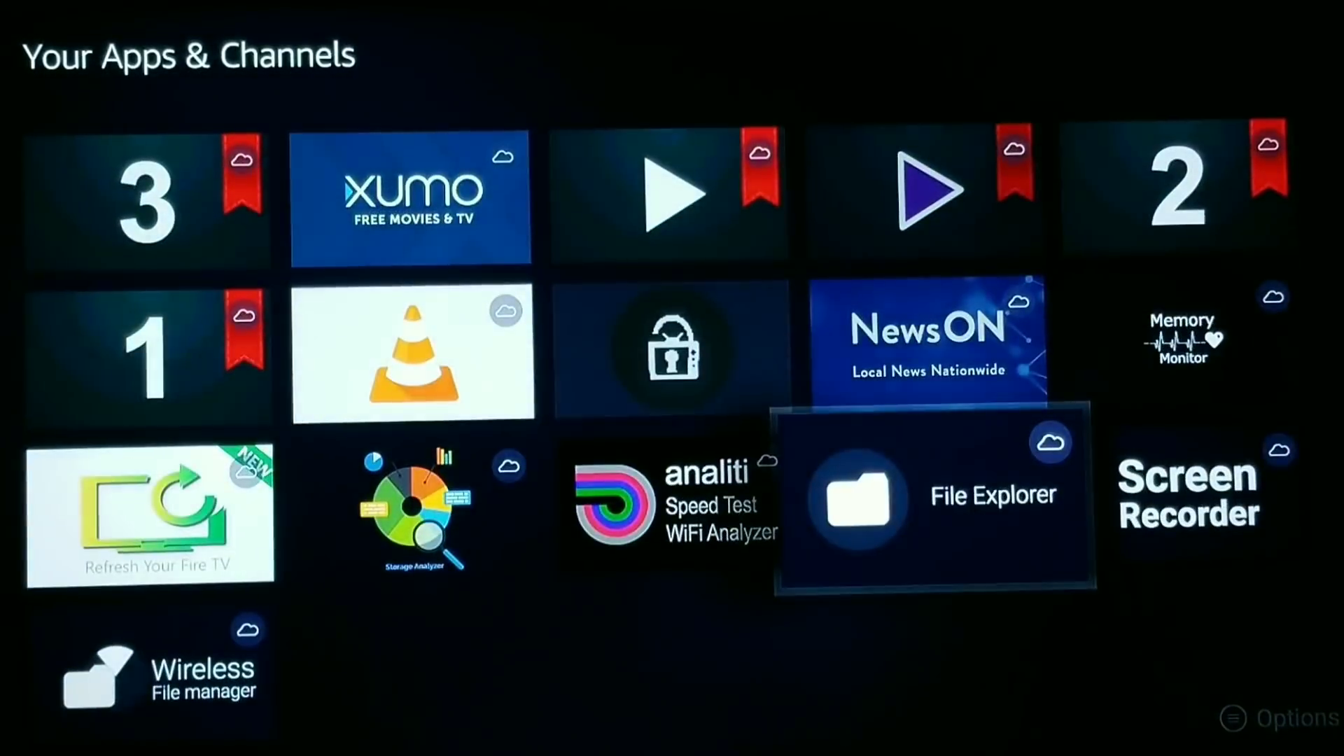
pyautogui.press('Up')
pyautogui.press('Up')
pyautogui.press('Up')
pyautogui.press('Up')
pyautogui.press('Up')
pyautogui.press('Up')
pyautogui.press('Up')
pyautogui.press('Up')
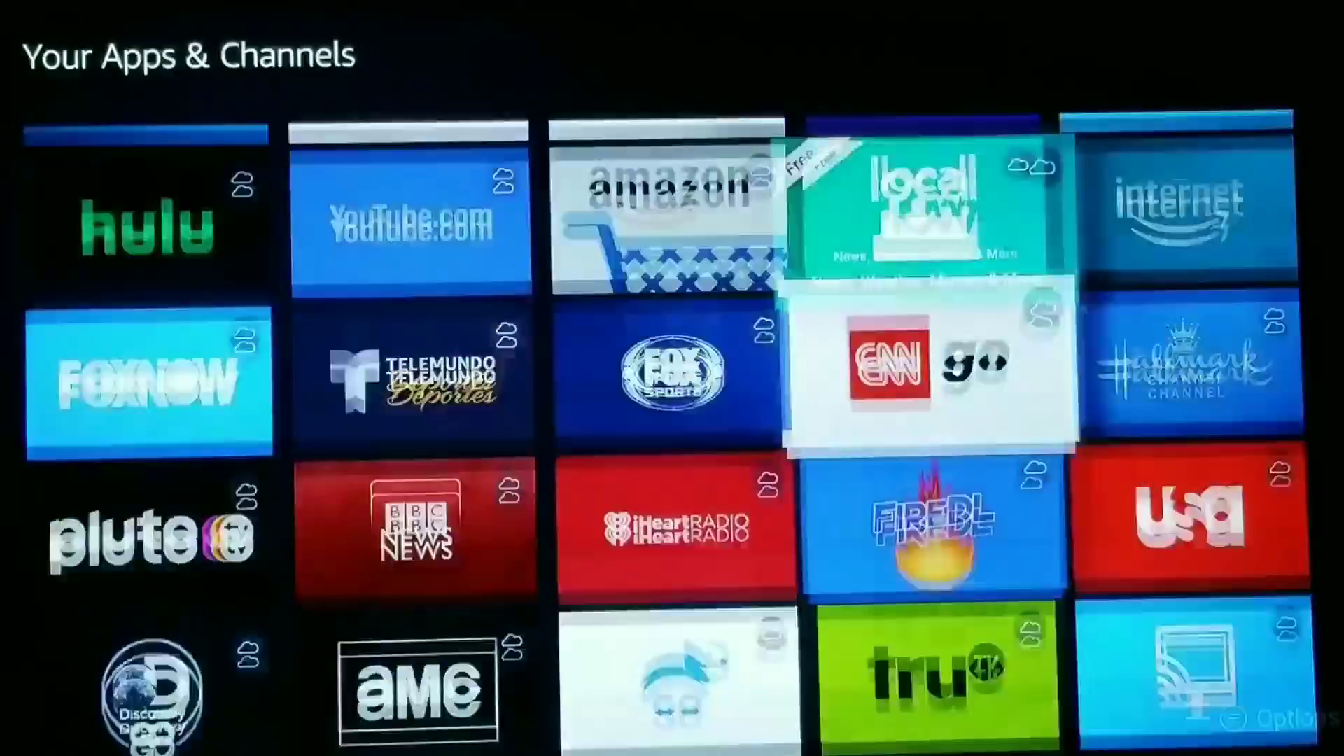
pyautogui.press('Up')
pyautogui.press('Up')
pyautogui.press('Up')
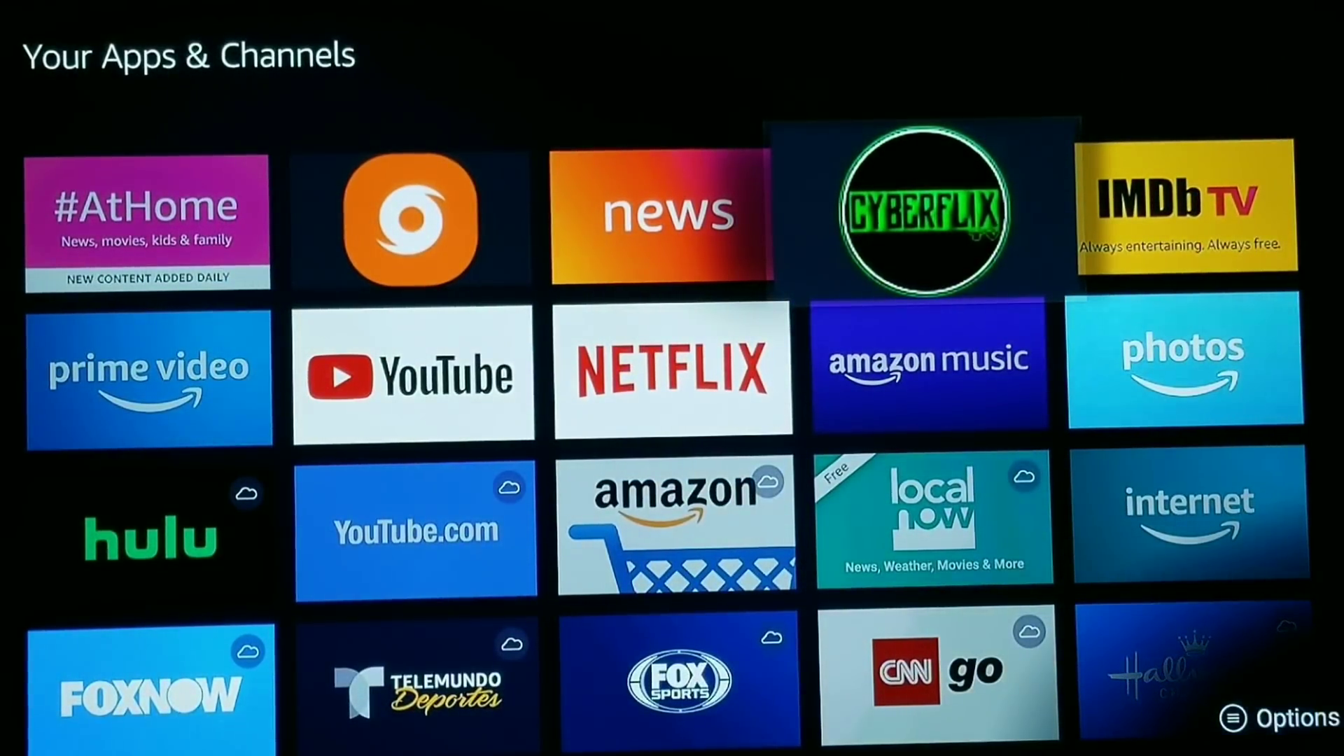
pyautogui.press('Return')
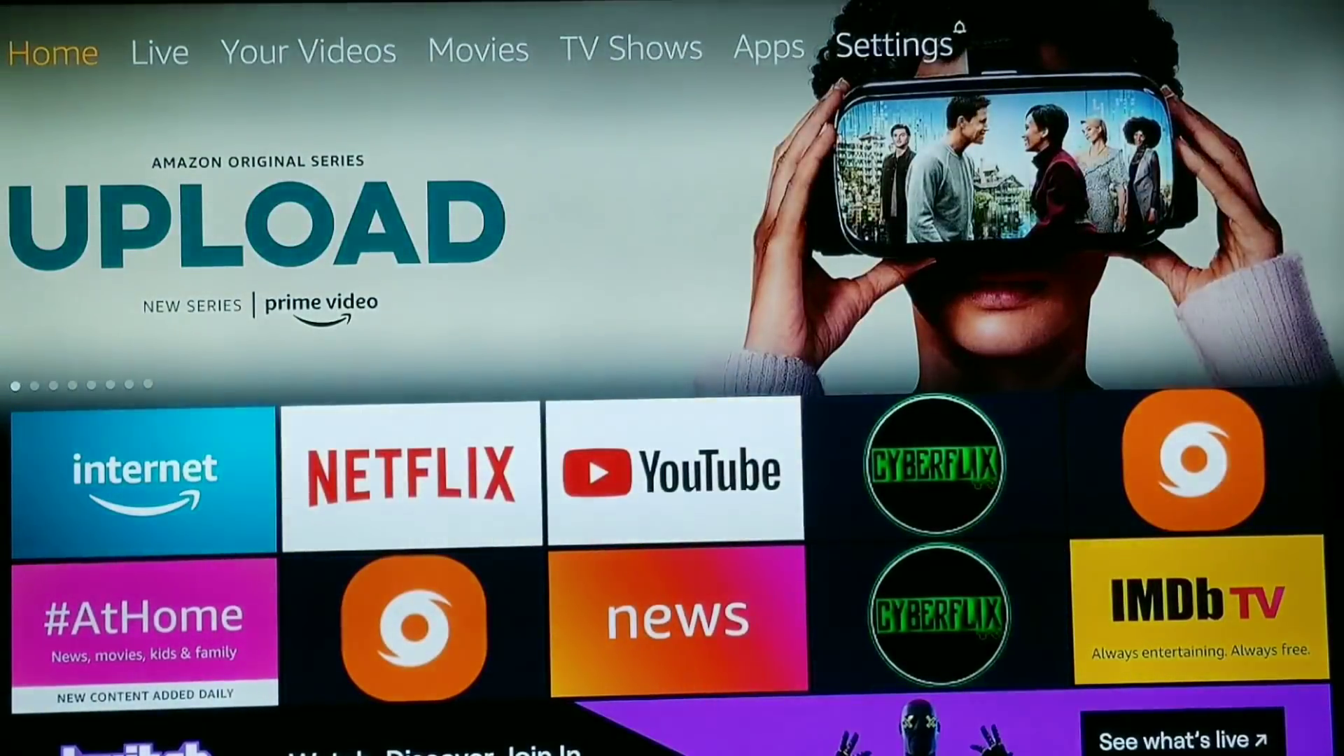
# - Move right along the top menu toward Settings
pyautogui.press('Right')
pyautogui.press('Right')
pyautogui.press('Right')
pyautogui.press('Right')
pyautogui.press('Right')
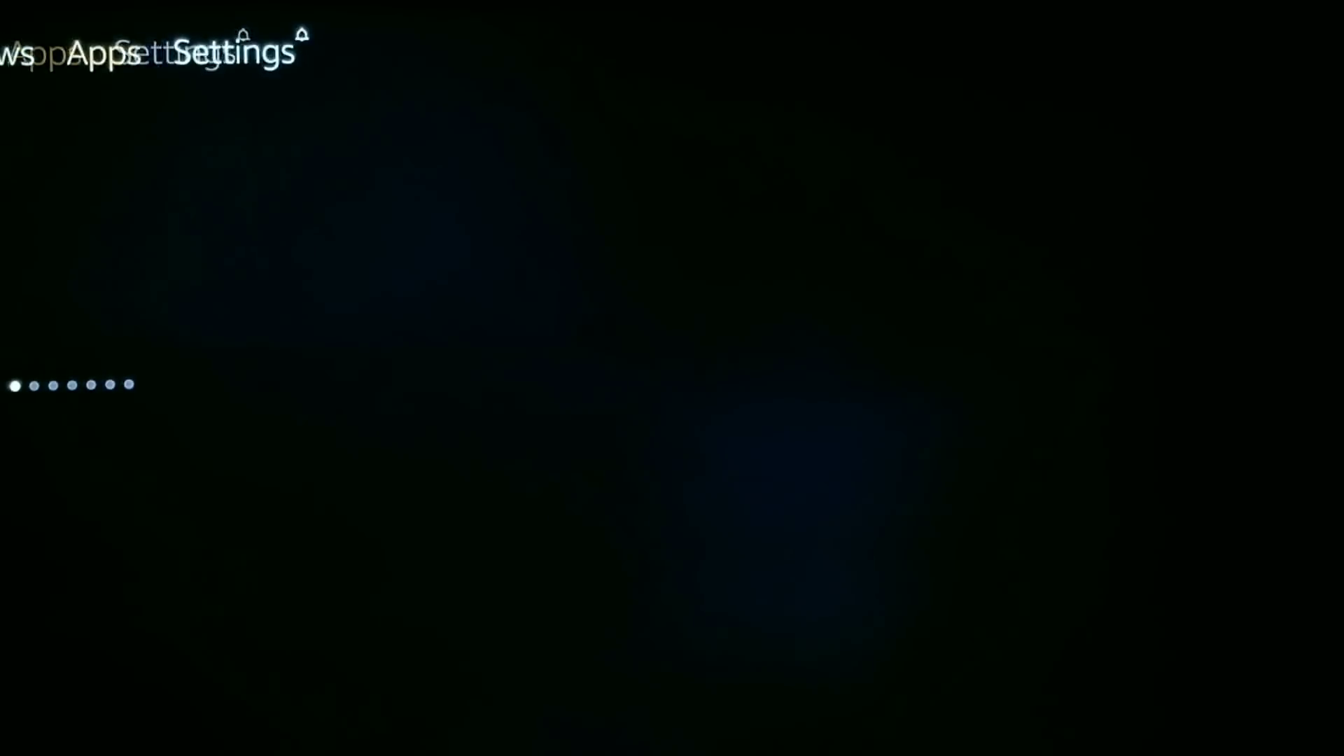
pyautogui.press('Right')
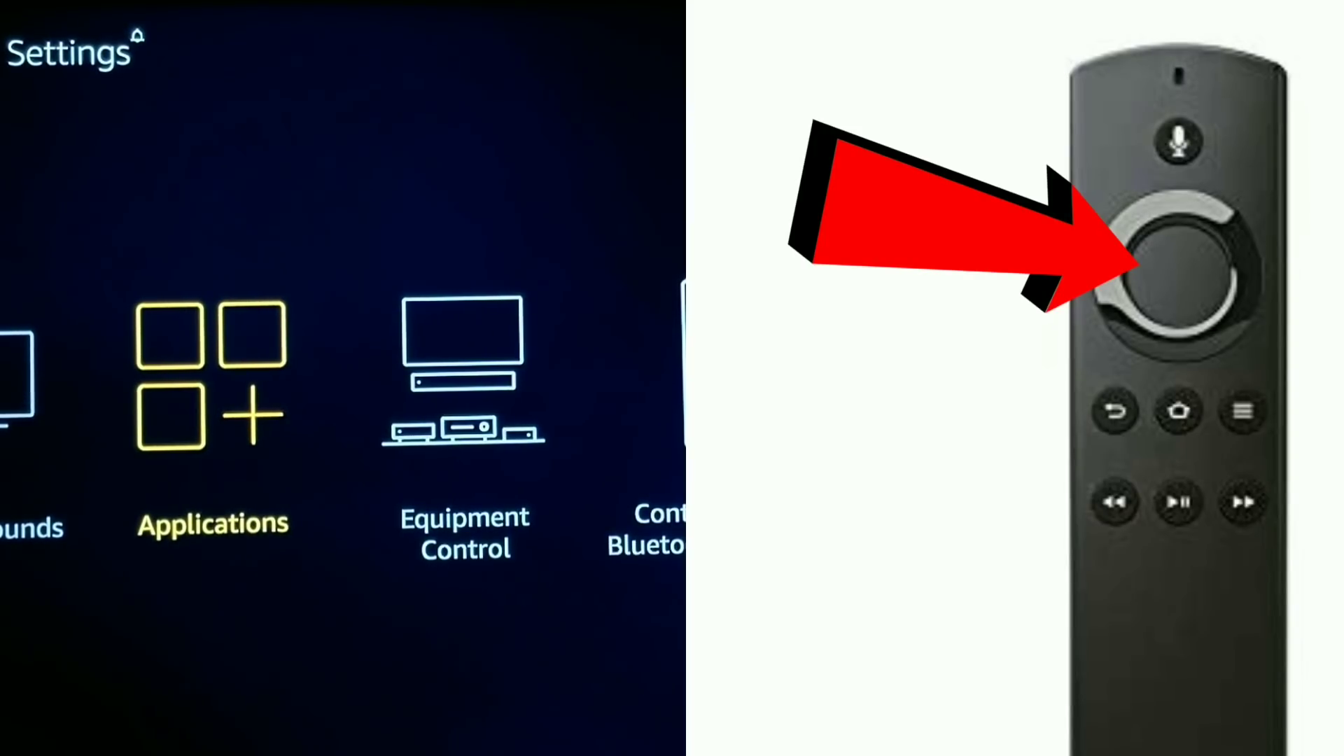
# - Enter Applications settings and go into the Appstore settings
pyautogui.press('Return')
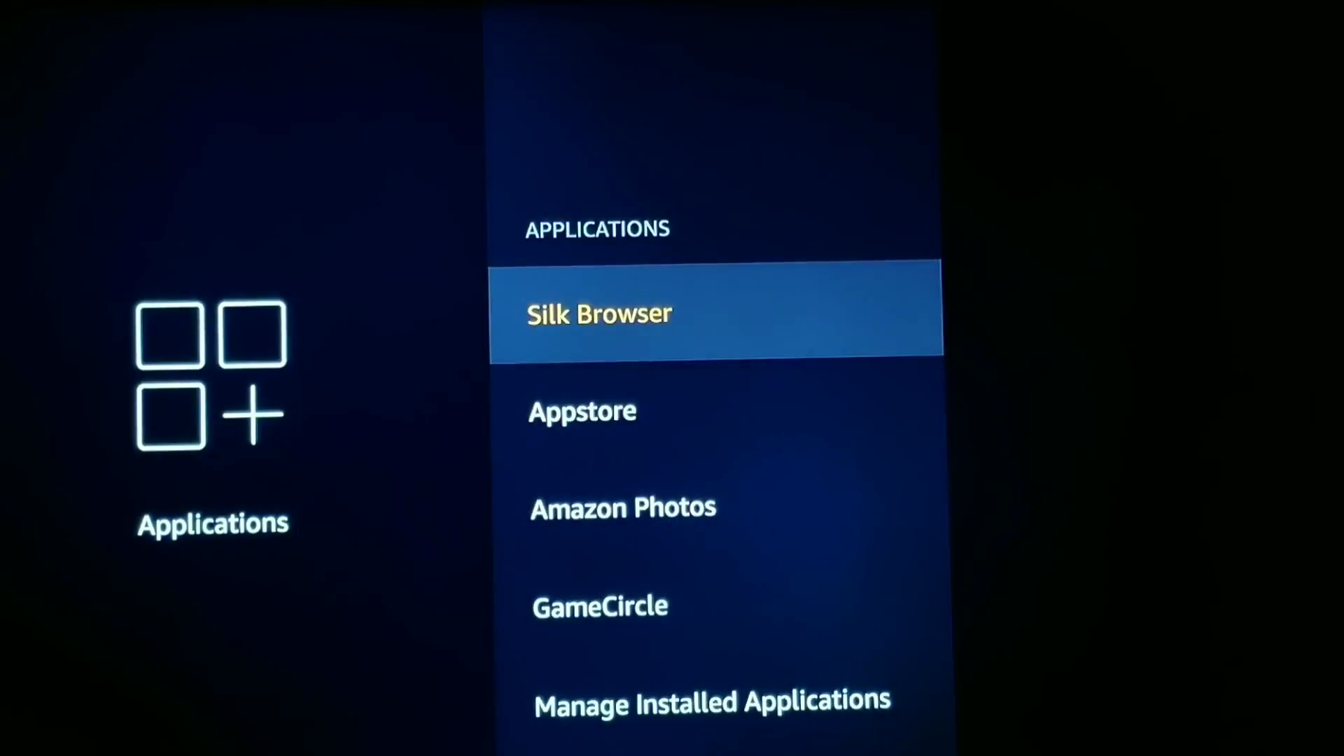
pyautogui.press('Down')
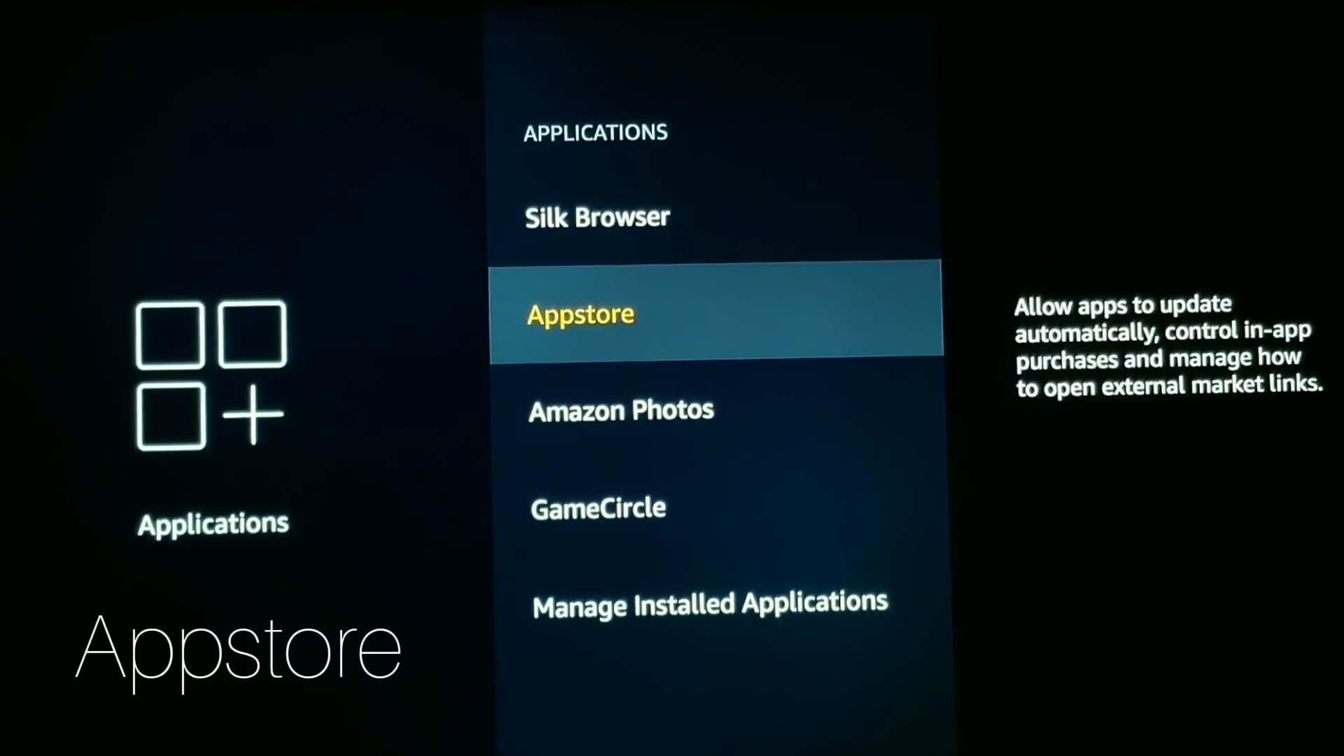
pyautogui.press('Return')
# - Switch Hide Cloud Apps from OFF to ON, then return to the home screen
pyautogui.press('Down')
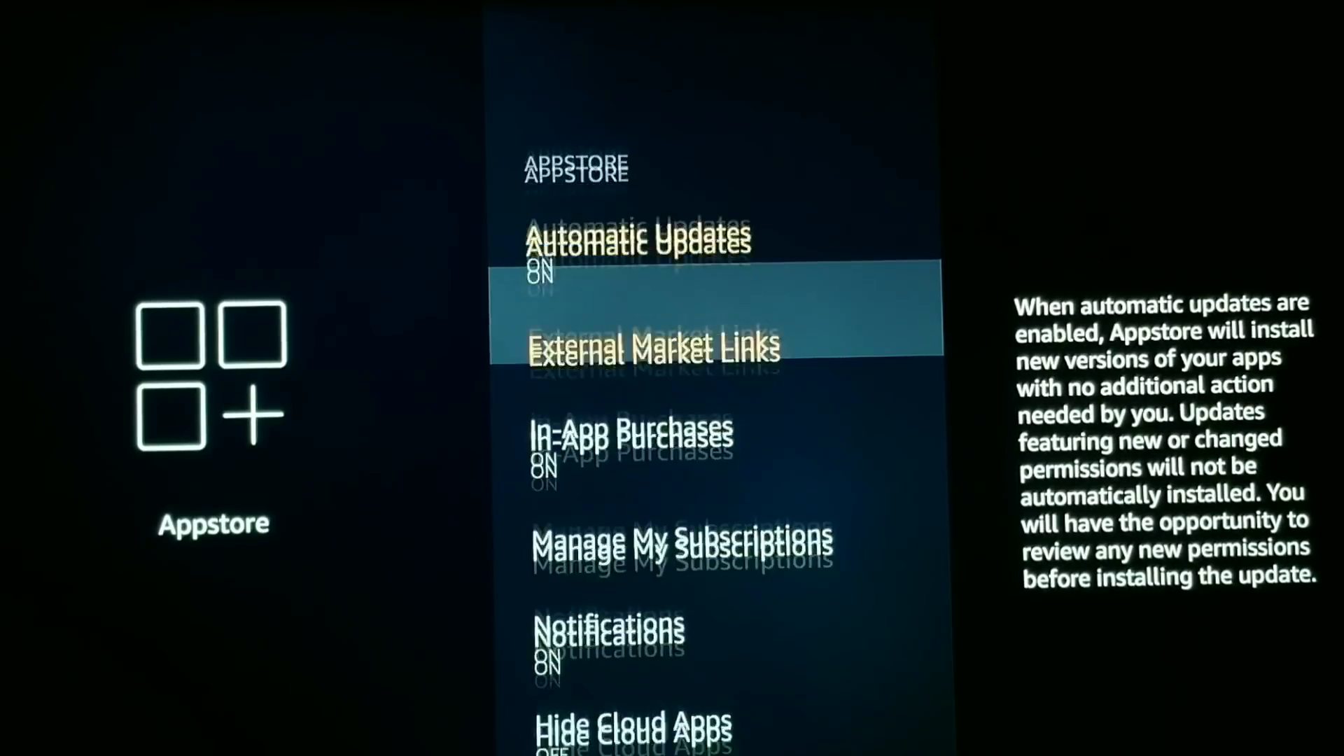
pyautogui.press('Down')
pyautogui.press('Down')
pyautogui.press('Down')
pyautogui.press('Down')
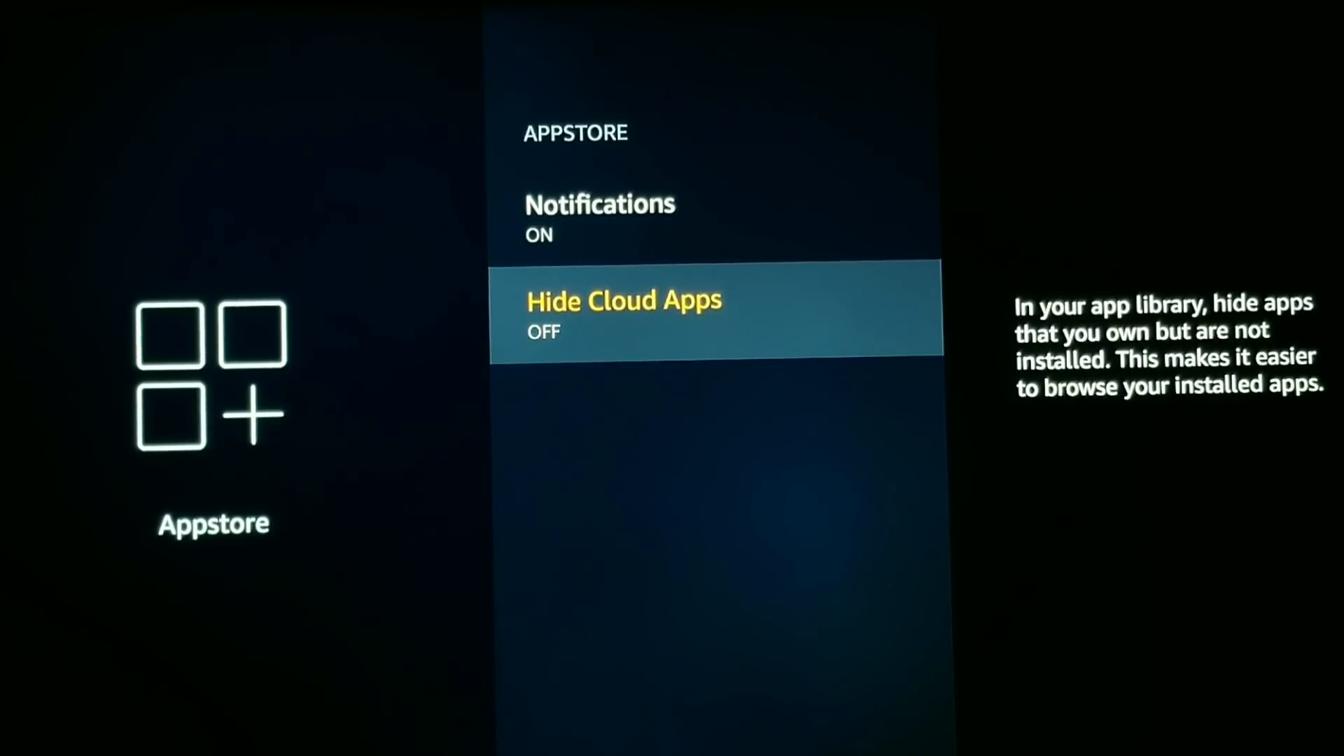
pyautogui.press('Return')
pyautogui.press('Home')
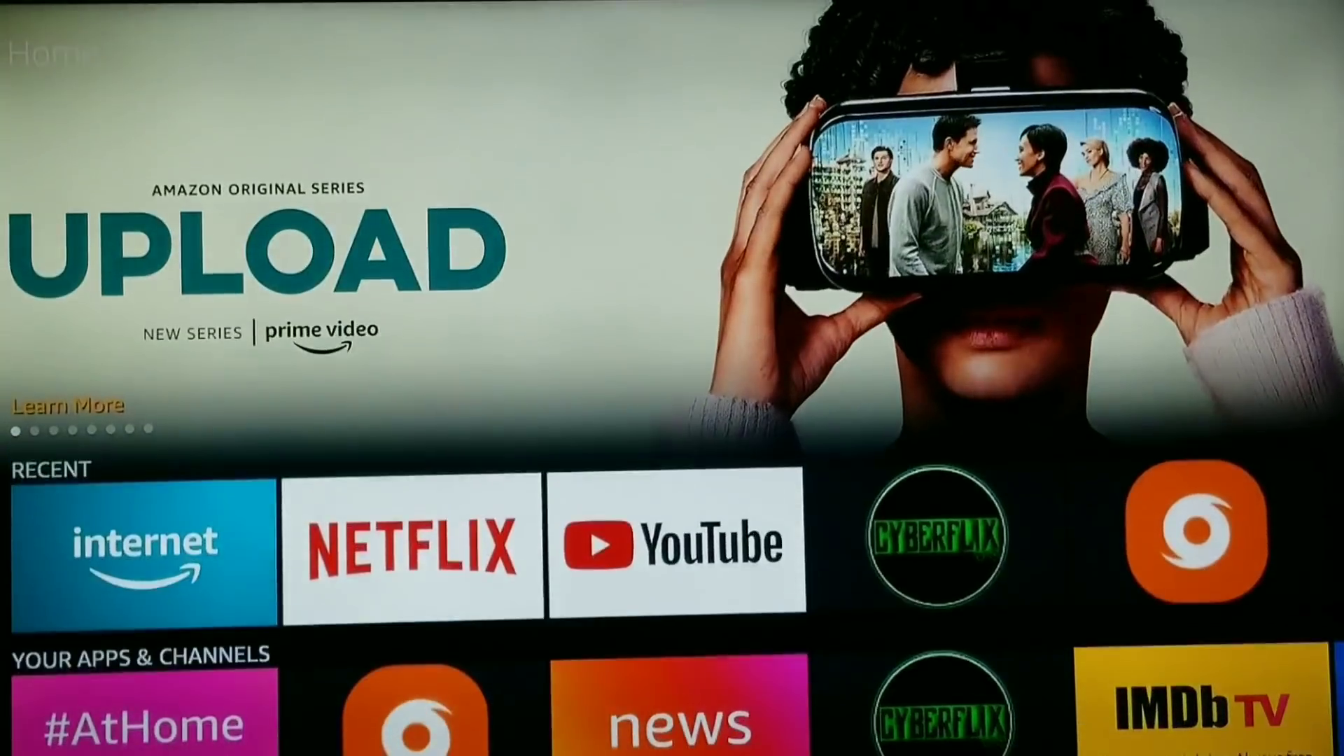
# - Reopen the full library via See All and browse its now-shorter rows of installed apps like prime video and #AtHome
pyautogui.press('Down')
pyautogui.press('Down')
pyautogui.press('Left')
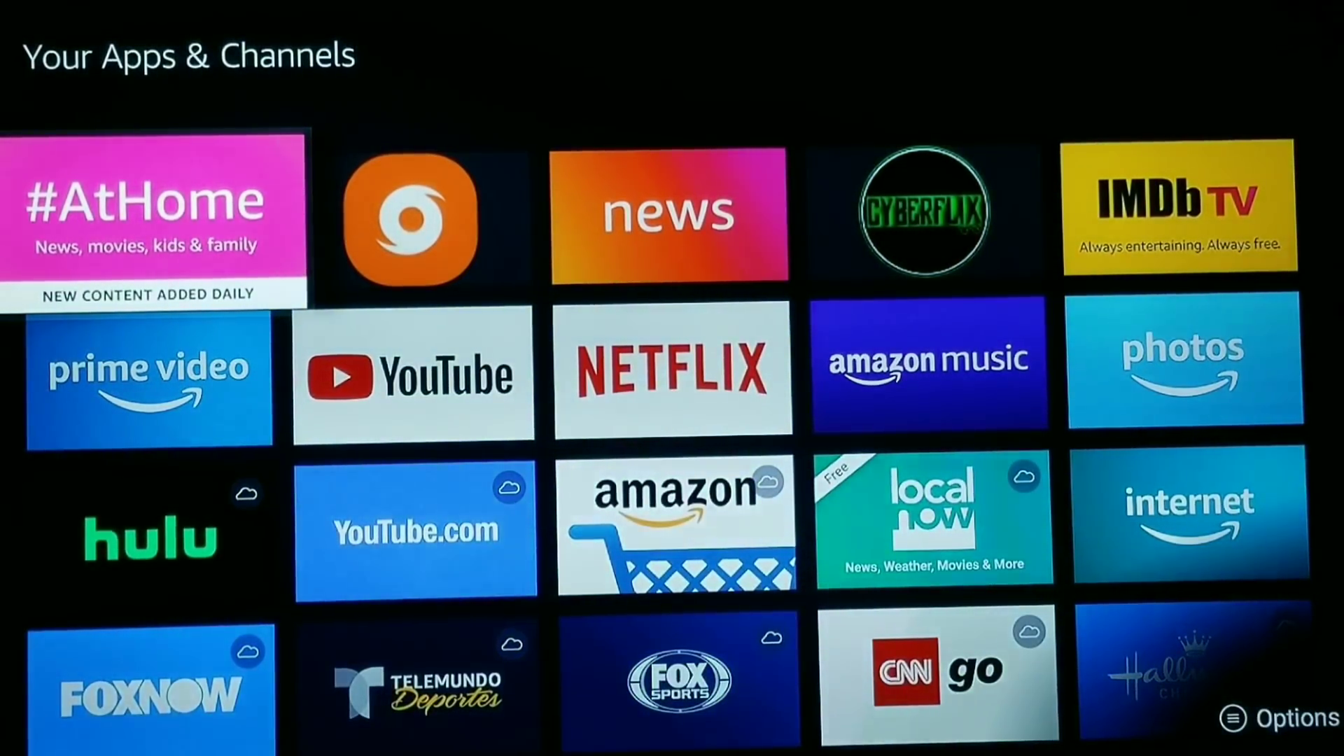
pyautogui.press('Down')
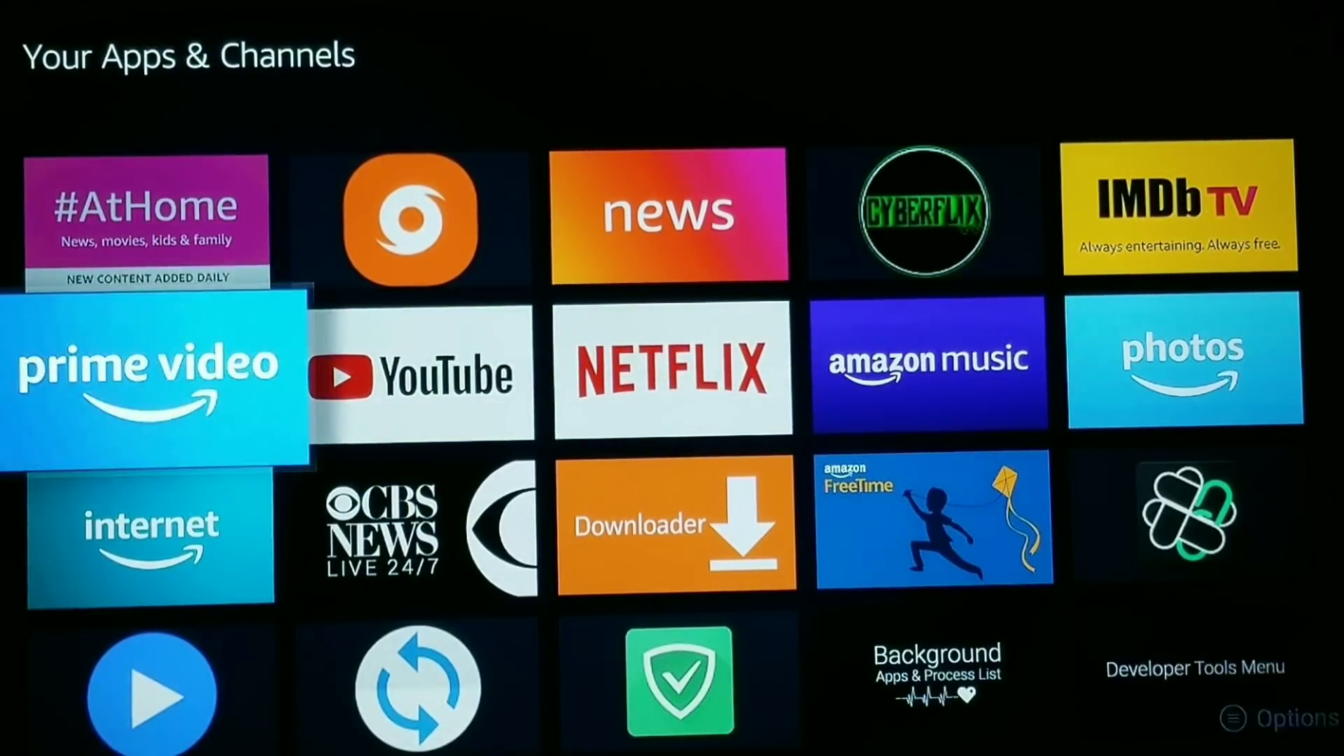
pyautogui.press('Down')
pyautogui.press('Down')
pyautogui.press('Down')
pyautogui.press('Up')
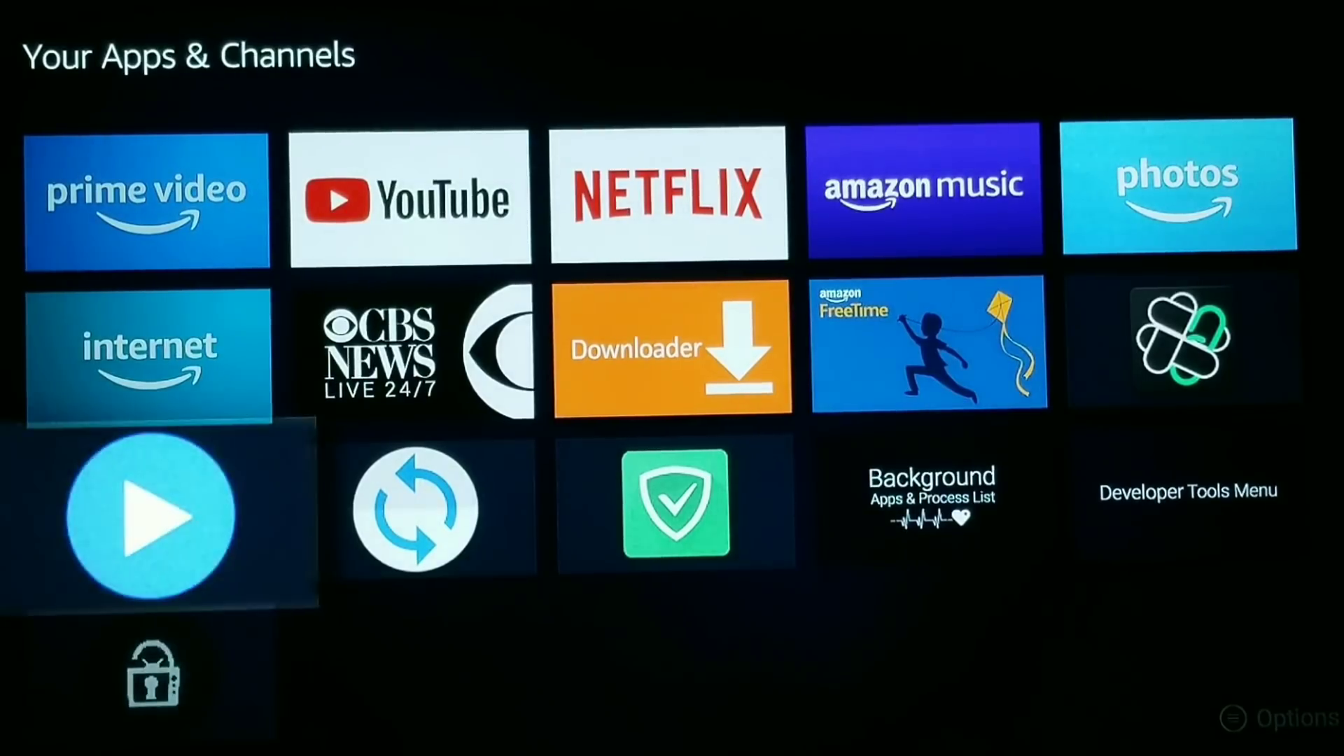
pyautogui.press('Up')
pyautogui.press('Up')
pyautogui.press('Up')
pyautogui.press('Down')
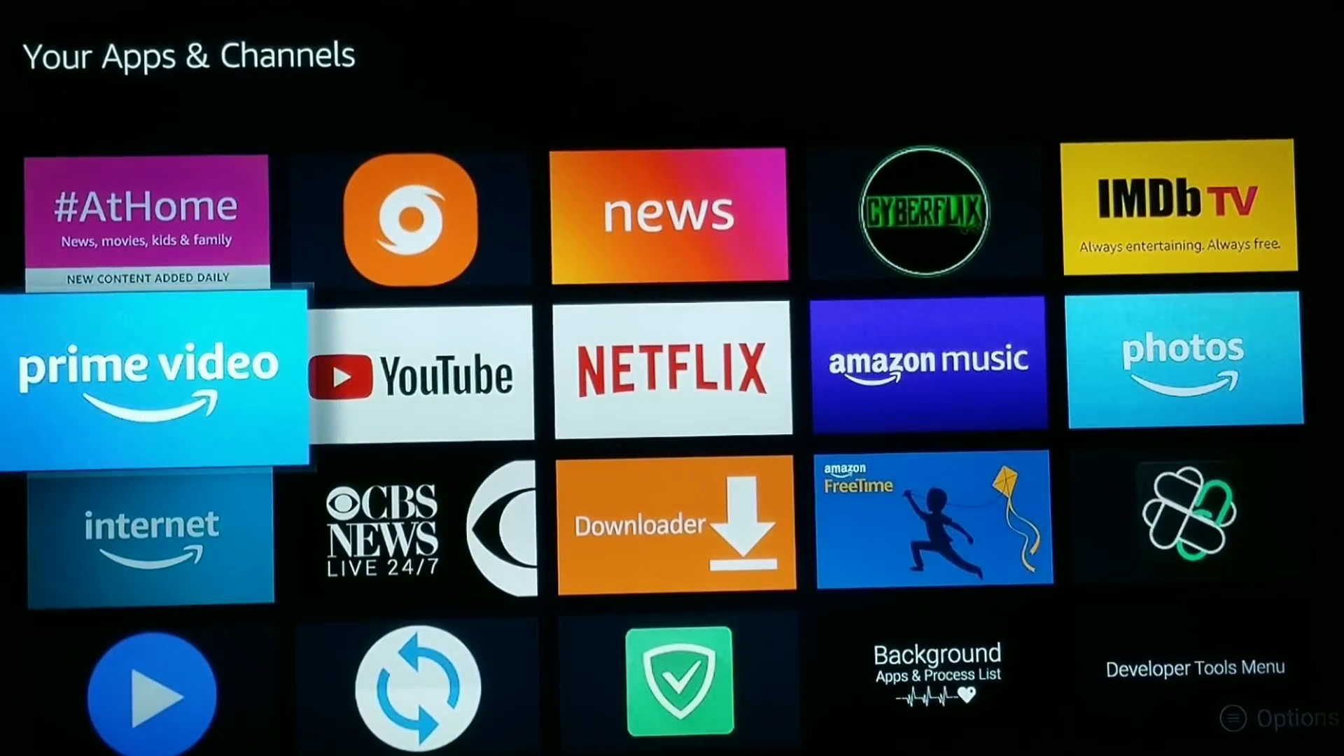
pyautogui.press('Down')
pyautogui.press('Down')
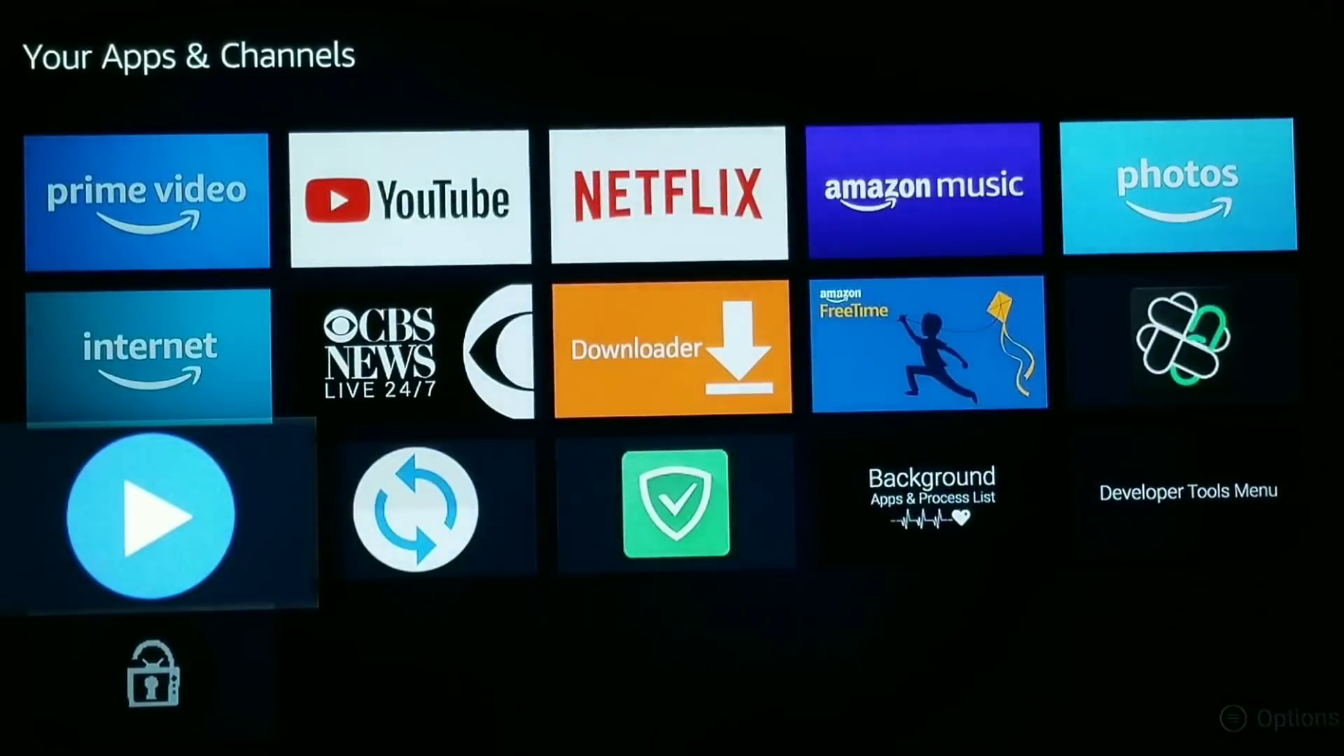
pyautogui.press('Up')
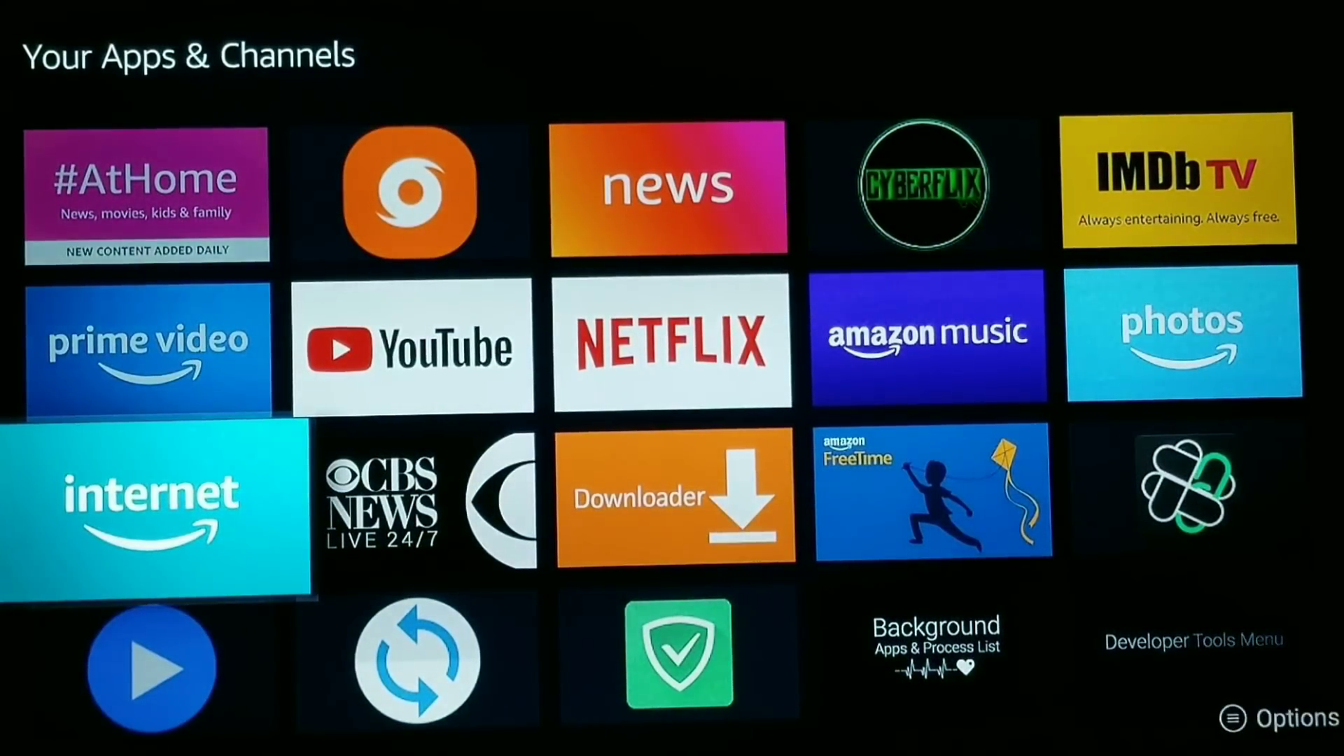
pyautogui.press('Up')
pyautogui.press('Up')
# - Move across to the utility apps and launch Background Apps & Process List
pyautogui.press('Down')
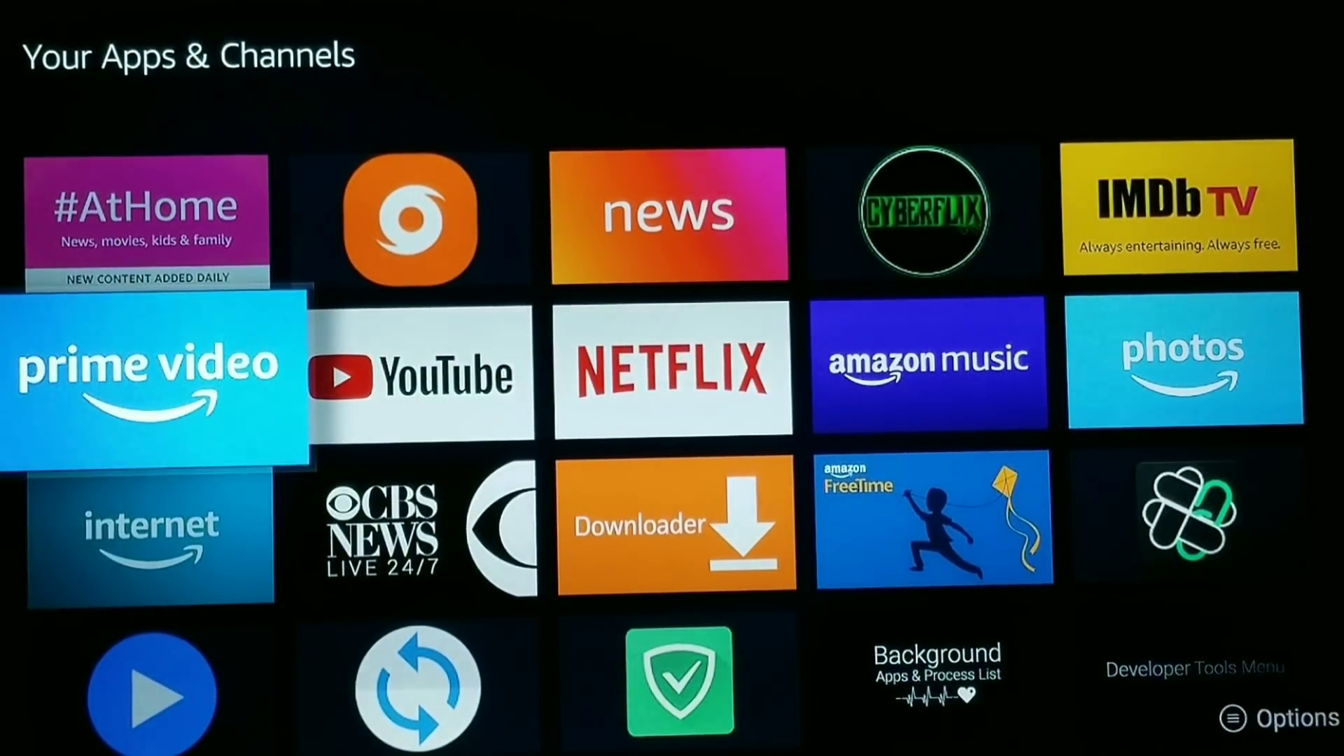
pyautogui.press('Right')
pyautogui.press('Right')
pyautogui.press('Right')
pyautogui.press('Down')
pyautogui.press('Down')
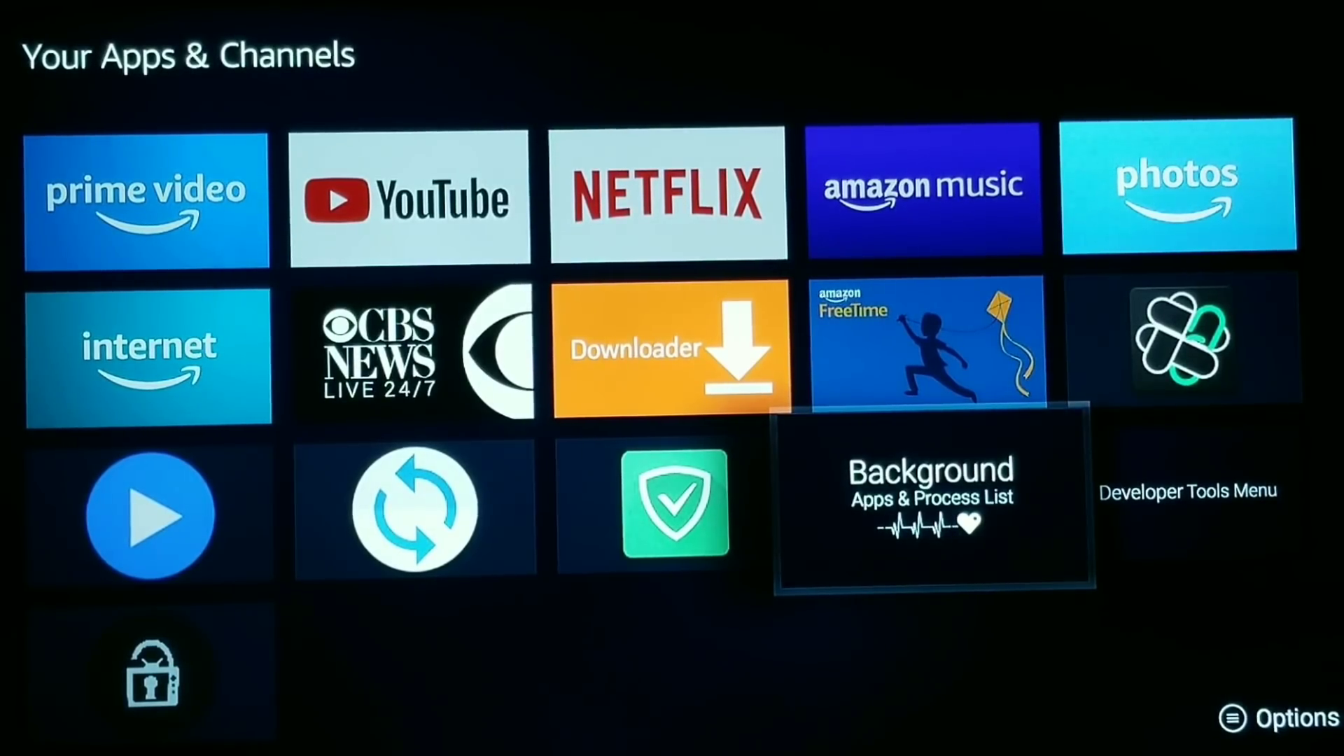
pyautogui.press('Return')
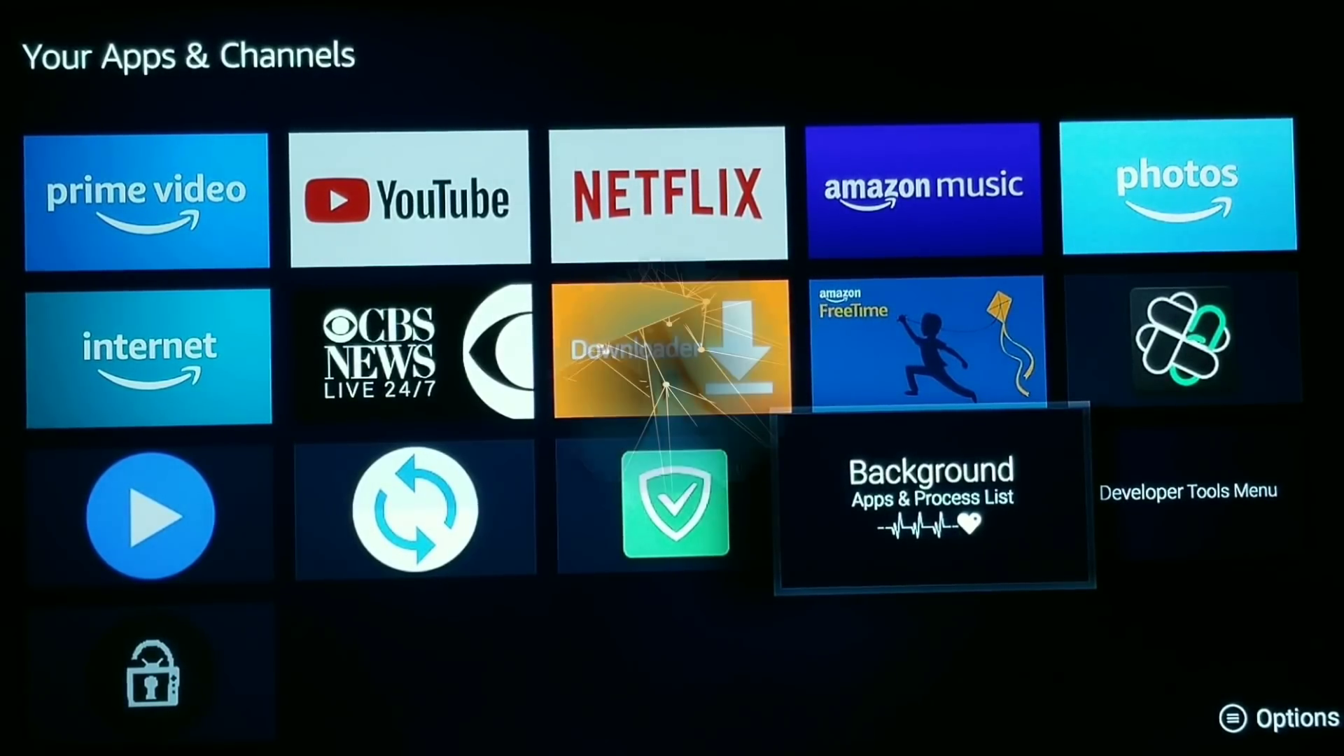